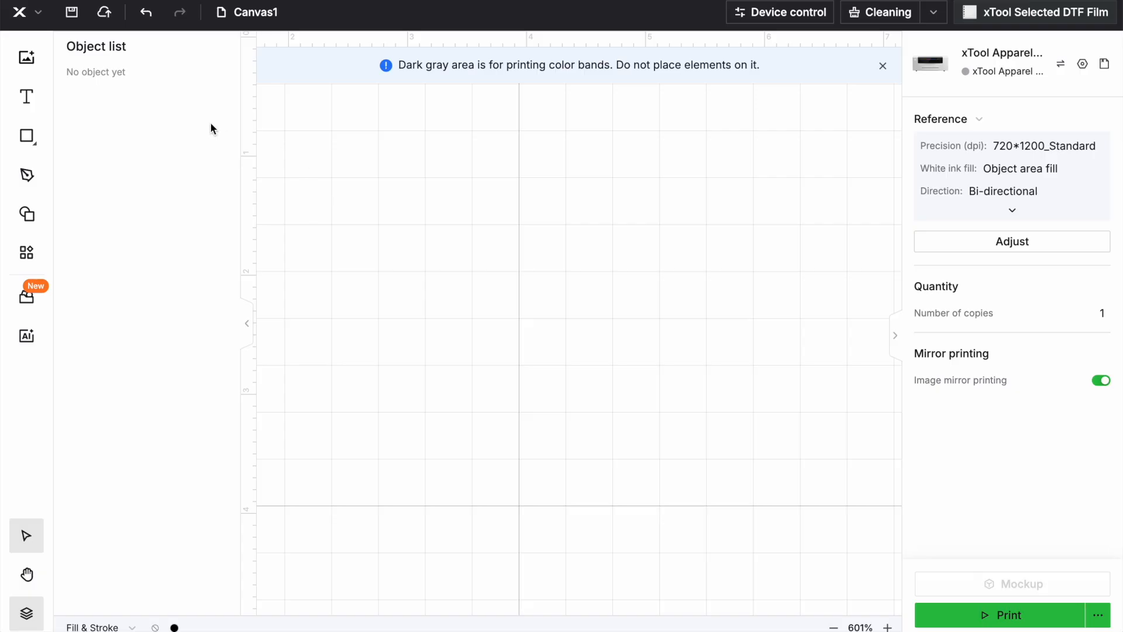
# Step: Import the image cleveland-guardians-logo-insomniac-studios-31.png from the Guardians Indians folder onto the canvas
pyautogui.click(28, 59)
pyautogui.click(441, 207)
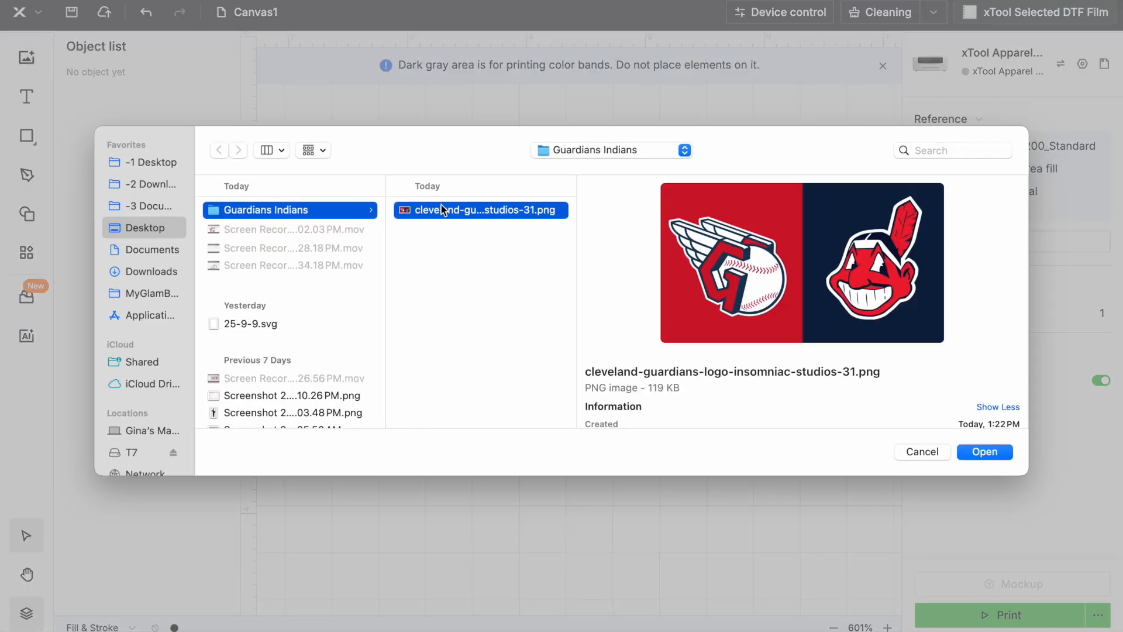
pyautogui.doubleClick(441, 208)
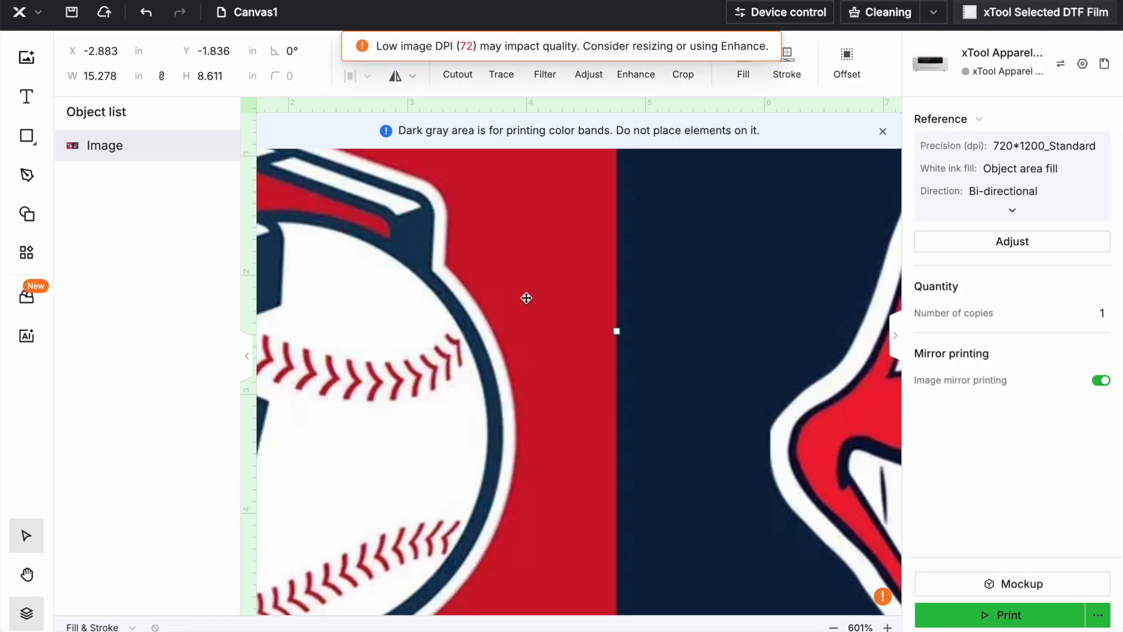
# Step: Crop the image to the winged G baseball logo on the red half, about 6.7 × 5.8 in, and save the crop
pyautogui.click(685, 74)
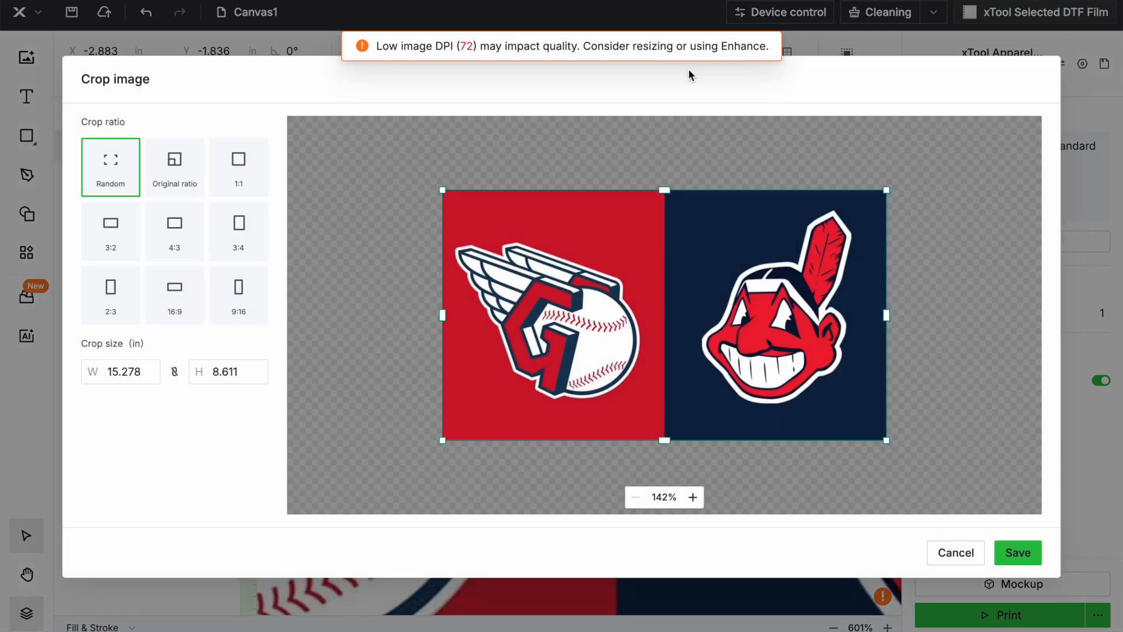
pyautogui.moveTo(886, 315); pyautogui.dragTo(646, 304)
pyautogui.moveTo(665, 440); pyautogui.dragTo(665, 402)
pyautogui.moveTo(563, 315); pyautogui.dragTo(572, 315)
pyautogui.moveTo(663, 208); pyautogui.dragTo(663, 253)
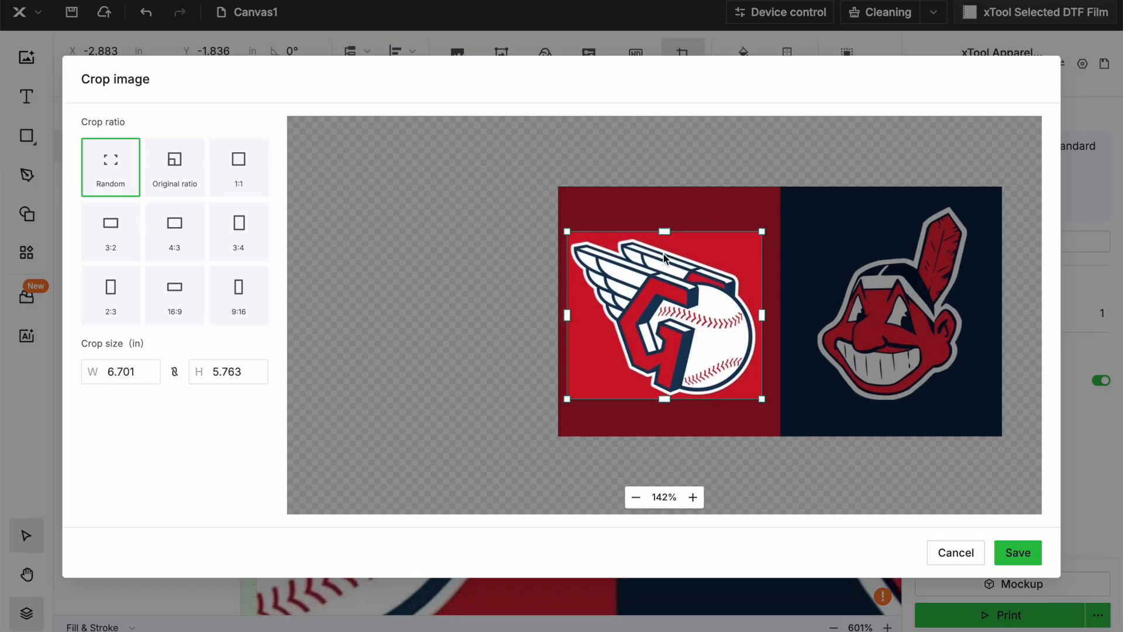
pyautogui.click(1017, 553)
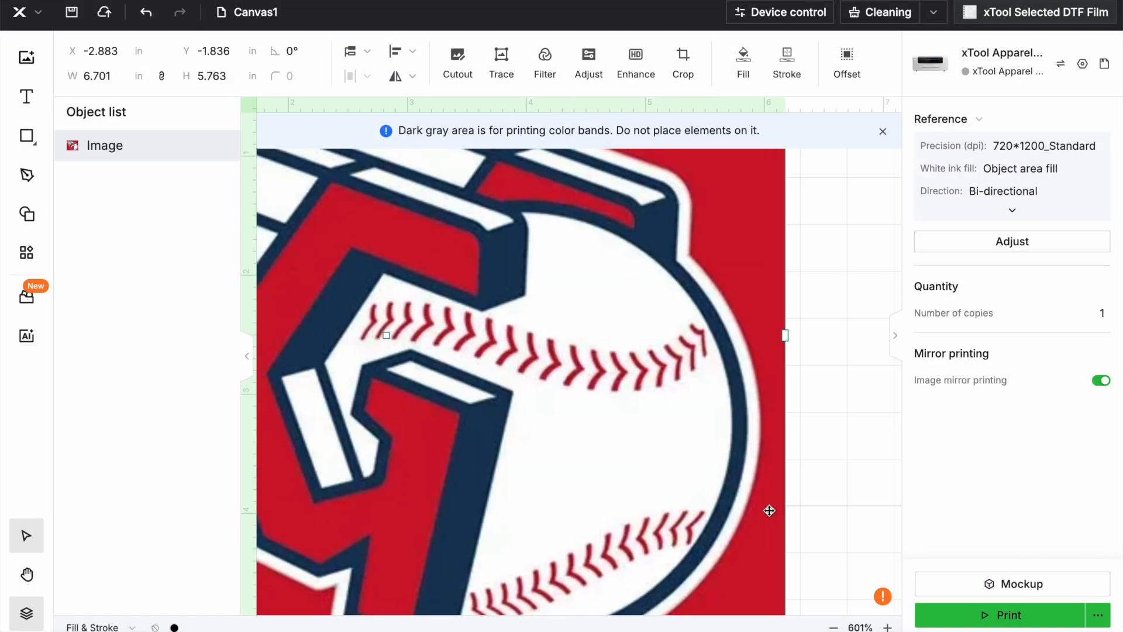
# Step: Start a cutout of the logo and restore most of the red areas inside the G with an enlarged Retain brush
pyautogui.click(458, 59)
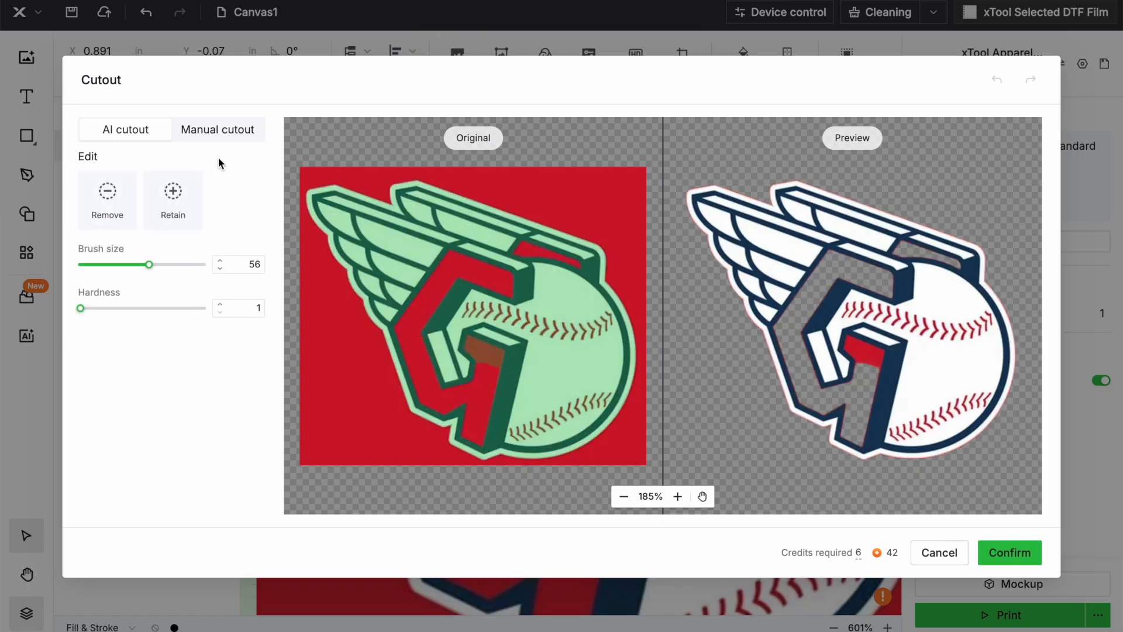
pyautogui.click(183, 205)
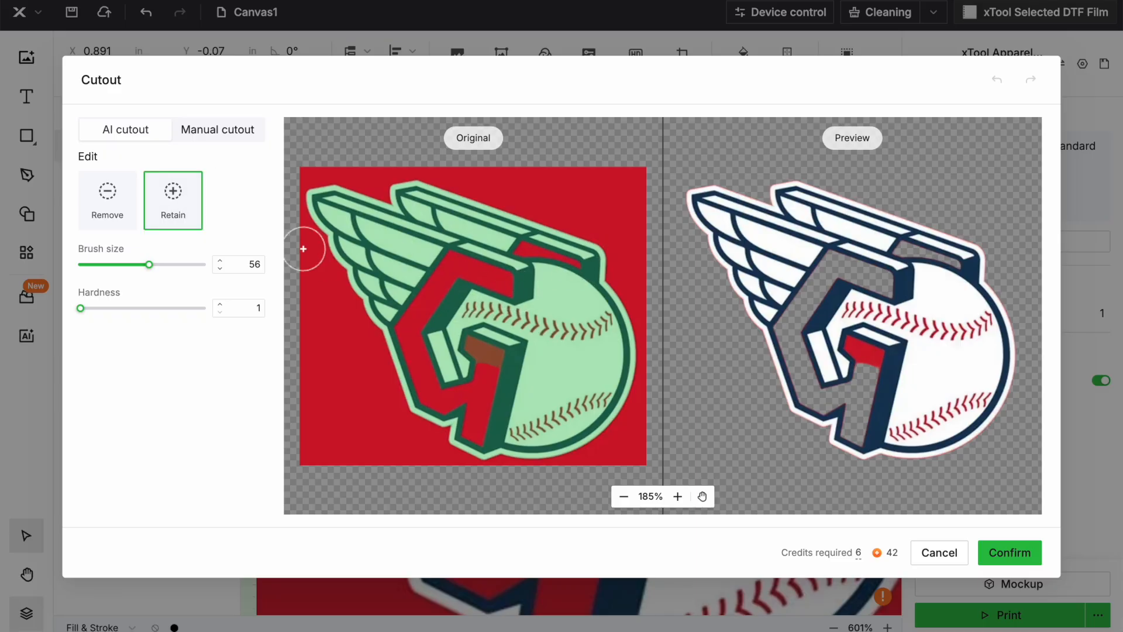
pyautogui.moveTo(149, 264)
pyautogui.mouseDown()
pyautogui.moveTo(129, 265)
pyautogui.moveTo(212, 266)
pyautogui.mouseUp()
pyautogui.moveTo(468, 254)
pyautogui.mouseDown()
pyautogui.moveTo(446, 253)
pyautogui.moveTo(555, 284)
pyautogui.moveTo(436, 270)
pyautogui.moveTo(552, 282)
pyautogui.moveTo(529, 286)
pyautogui.moveTo(493, 388)
pyautogui.moveTo(480, 366)
pyautogui.moveTo(451, 364)
pyautogui.moveTo(424, 307)
pyautogui.moveTo(441, 369)
pyautogui.moveTo(475, 387)
pyautogui.mouseUp()
# Step: Restore the remaining red at the base of the G with a size 34 Retain brush and apply the cutout
pyautogui.moveTo(202, 264); pyautogui.dragTo(121, 265)
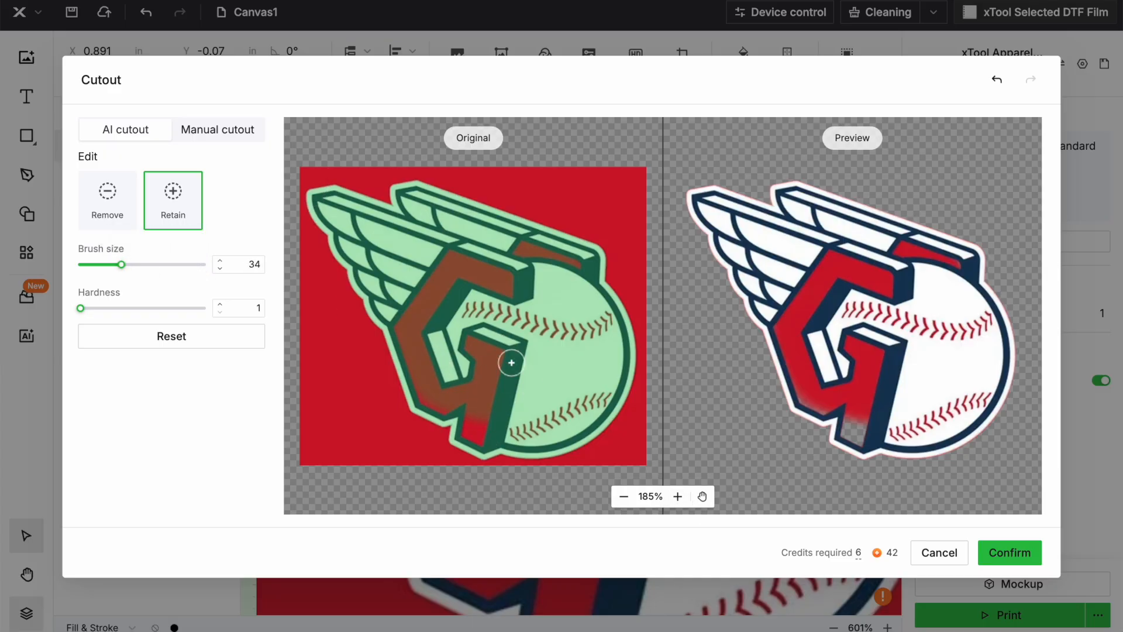
pyautogui.scroll(1, 511, 362)
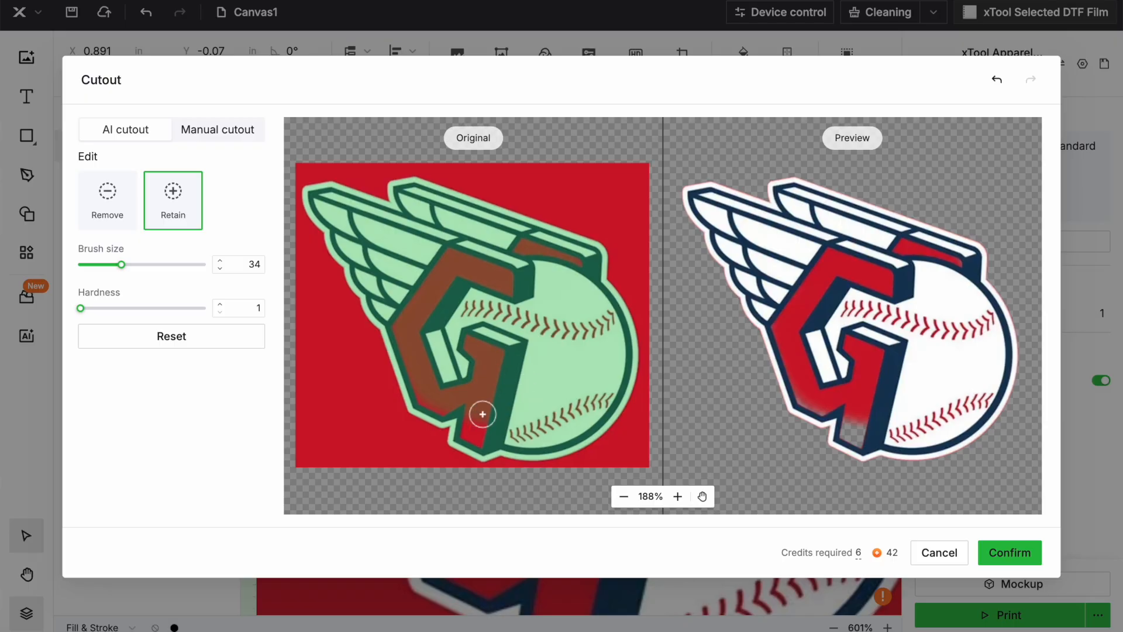
pyautogui.moveTo(479, 434)
pyautogui.mouseDown()
pyautogui.moveTo(466, 426)
pyautogui.moveTo(479, 421)
pyautogui.moveTo(417, 386)
pyautogui.mouseUp()
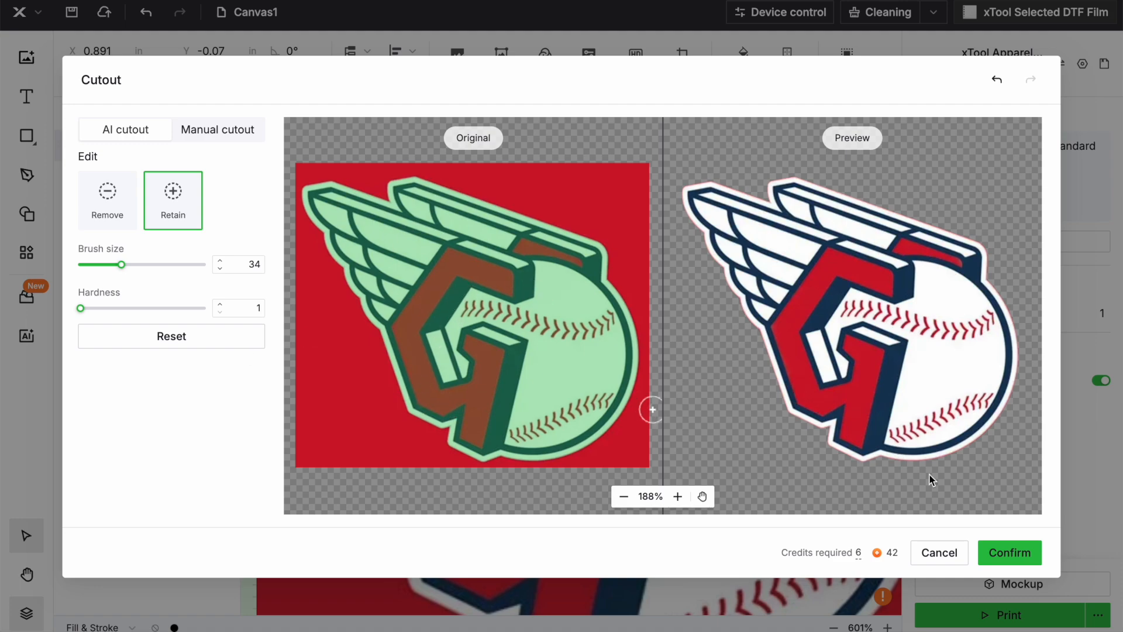
pyautogui.click(1017, 553)
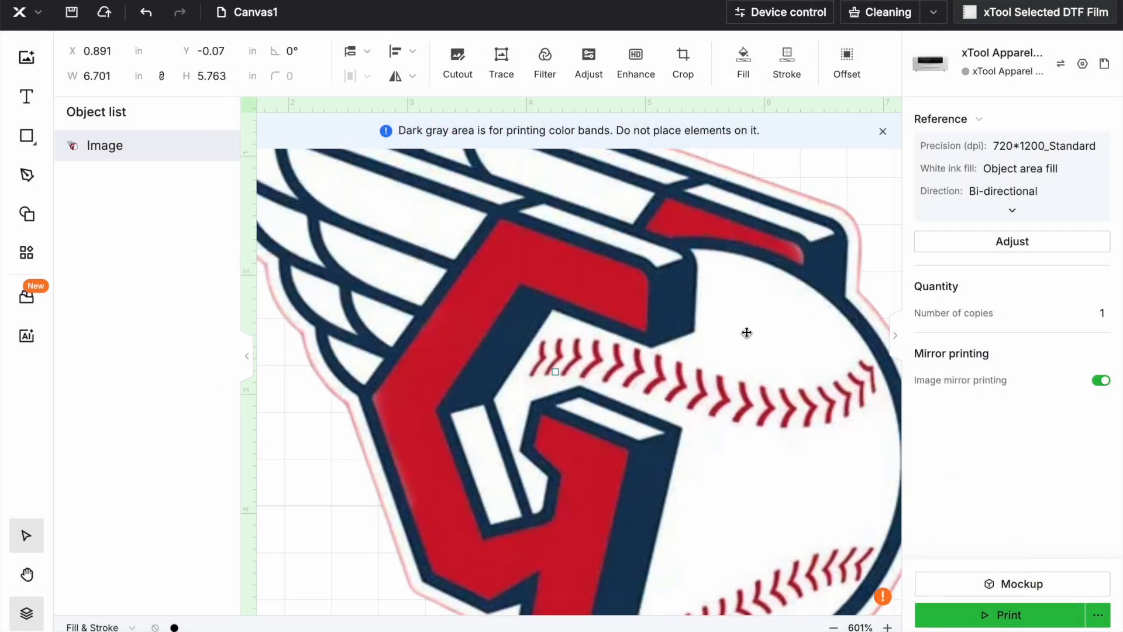
# Step: Move the logo to about X 2.06, Y 0.84 in and create an inner-only outline offset 0.05 in with outer shapes only
pyautogui.moveTo(578, 234); pyautogui.dragTo(712, 342)
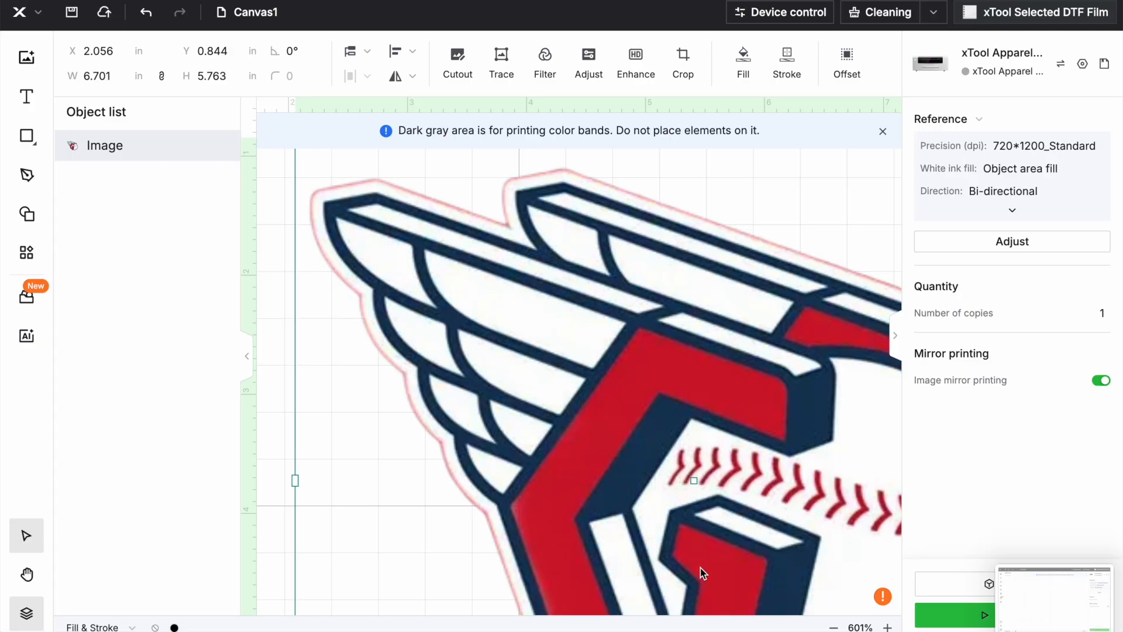
pyautogui.click(847, 61)
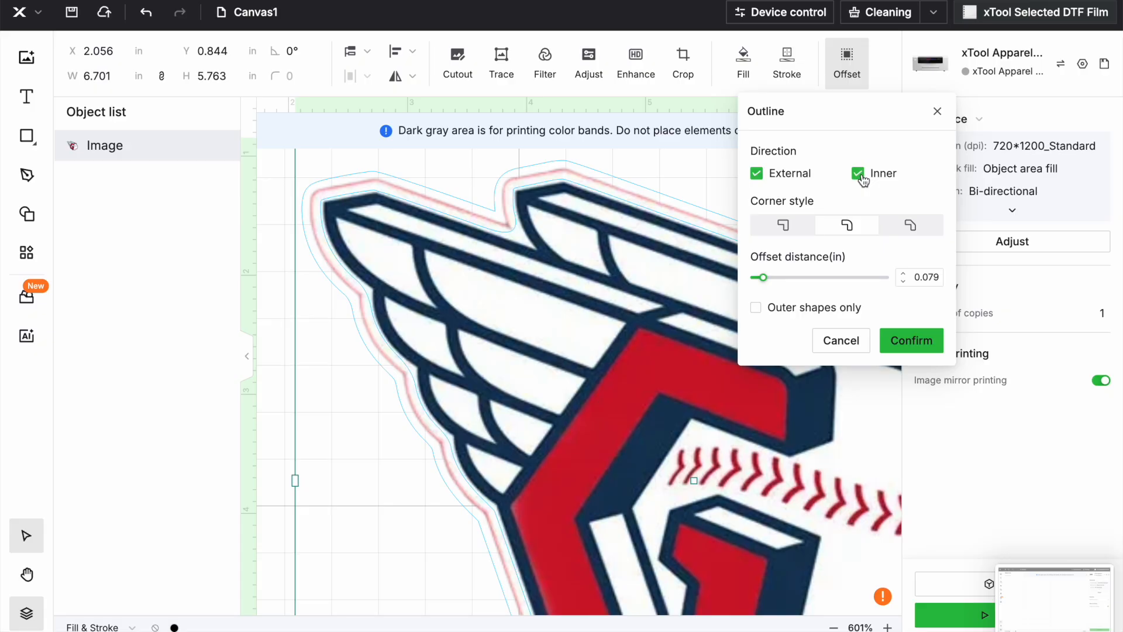
pyautogui.press('XF86AudioMute')
pyautogui.click(763, 175)
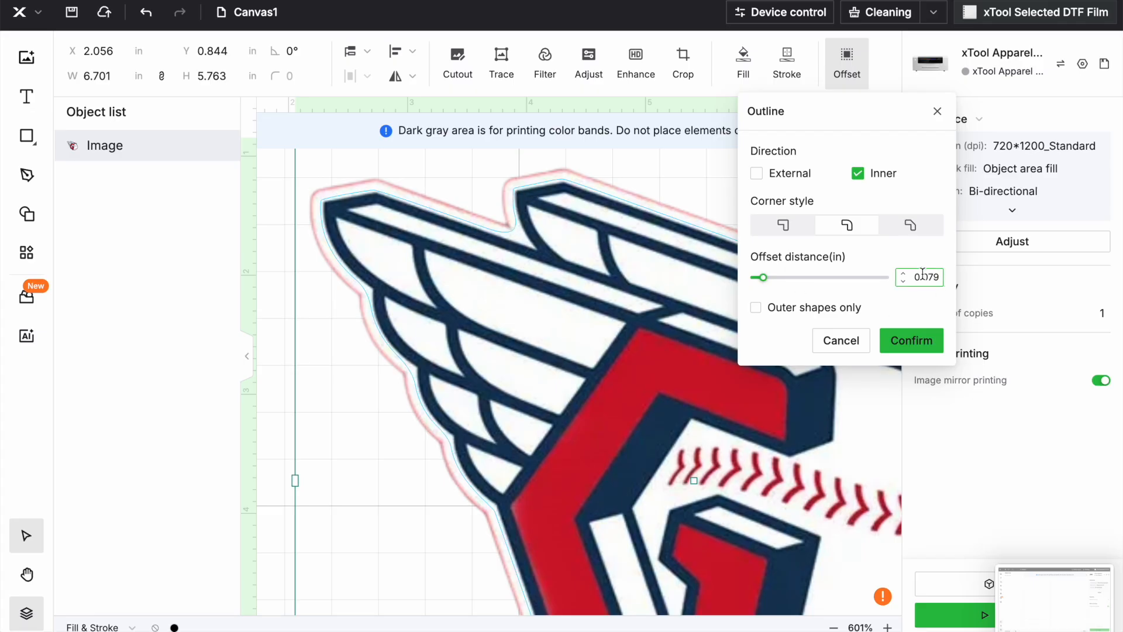
pyautogui.moveTo(929, 277); pyautogui.dragTo(946, 279)
pyautogui.write('5')
pyautogui.press('Return')
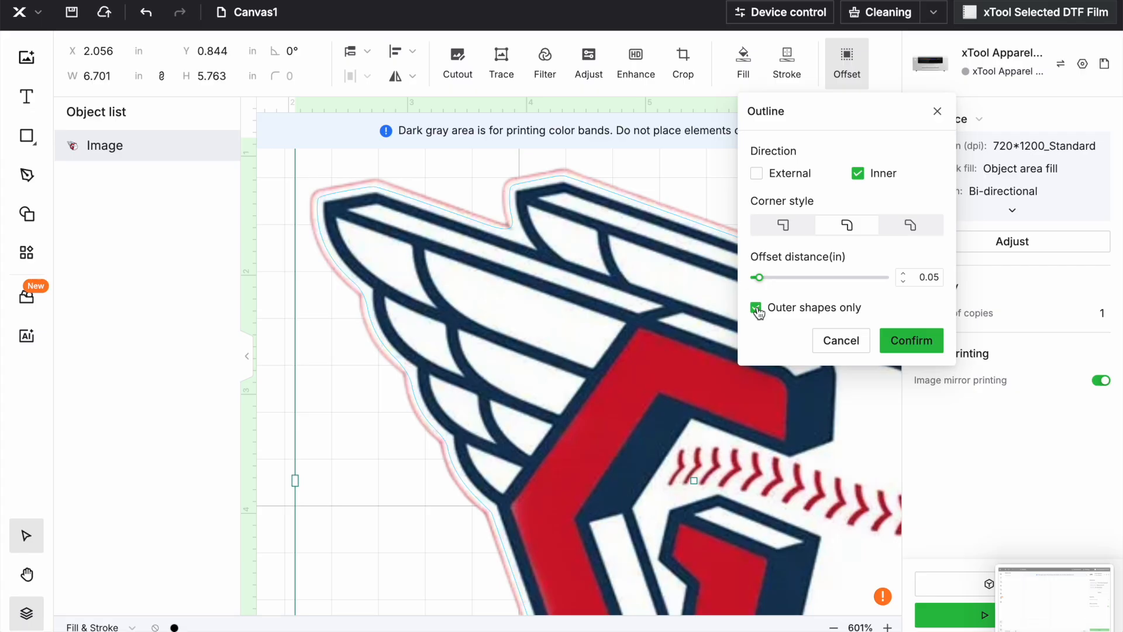
pyautogui.click(907, 343)
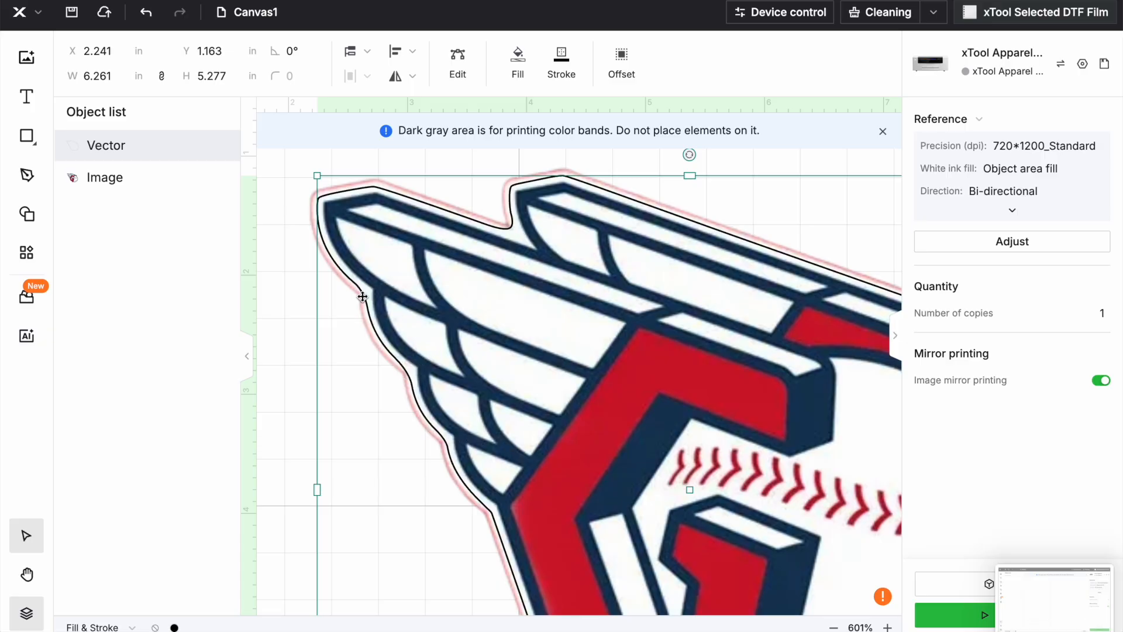
# Step: Edit the outline's nodes and move the corner node in the notch between the two wings to about X 3.89, Y 1.63 in
pyautogui.click(456, 56)
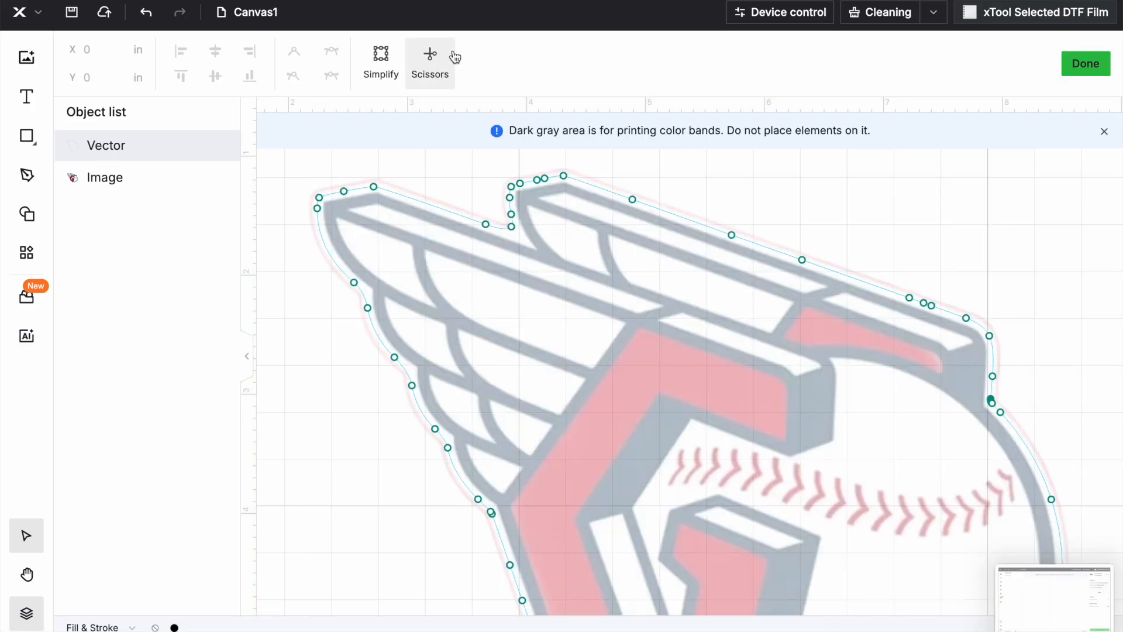
pyautogui.scroll(5, 455, 57)
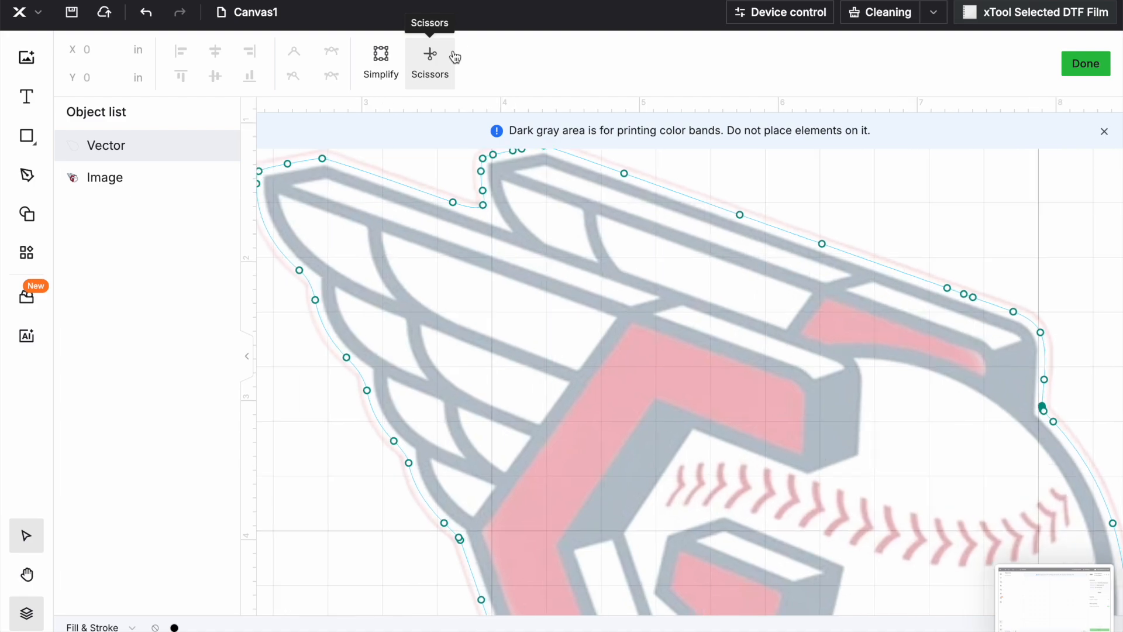
pyautogui.scroll(10, 455, 57)
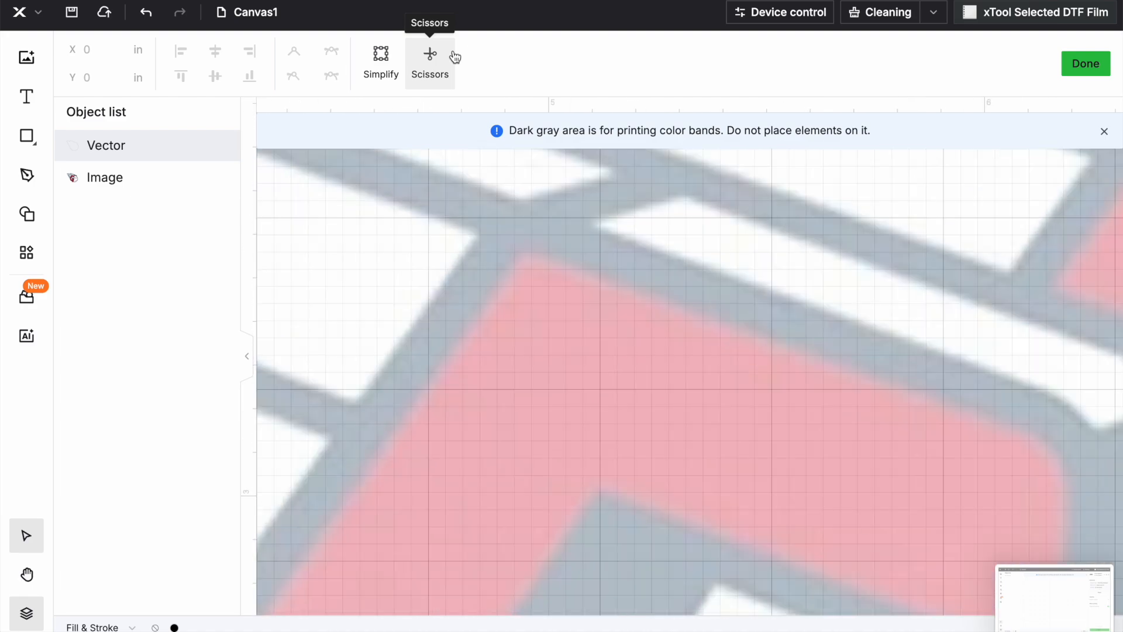
pyautogui.scroll(10, 469, 274)
pyautogui.hscroll(-7, 469, 274)
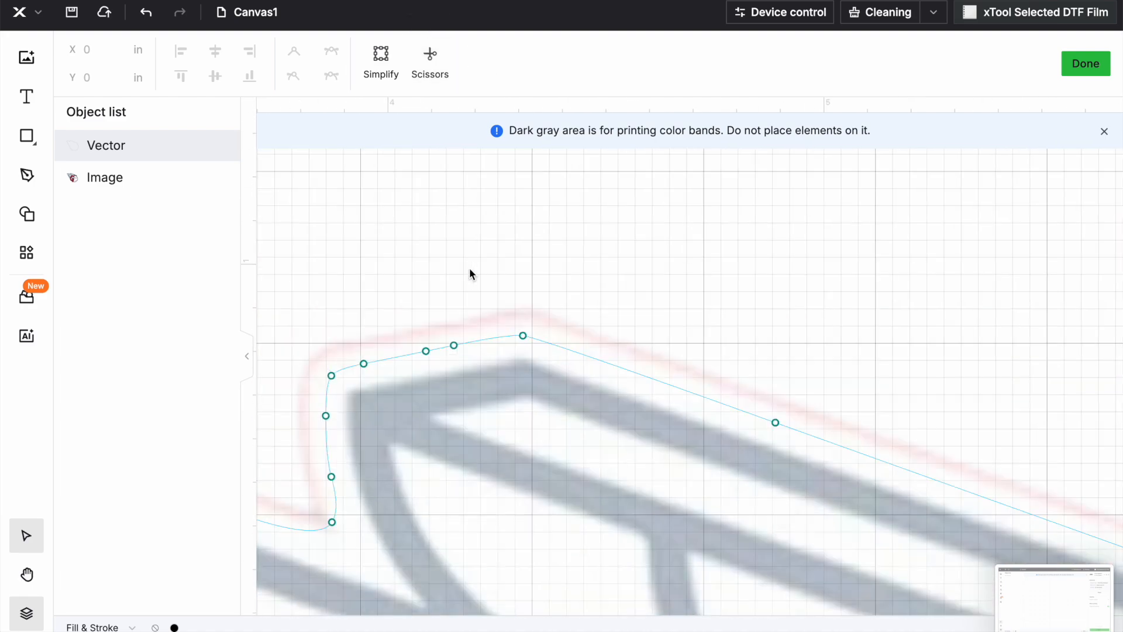
pyautogui.scroll(-2, 469, 274)
pyautogui.scroll(-2, 470, 273)
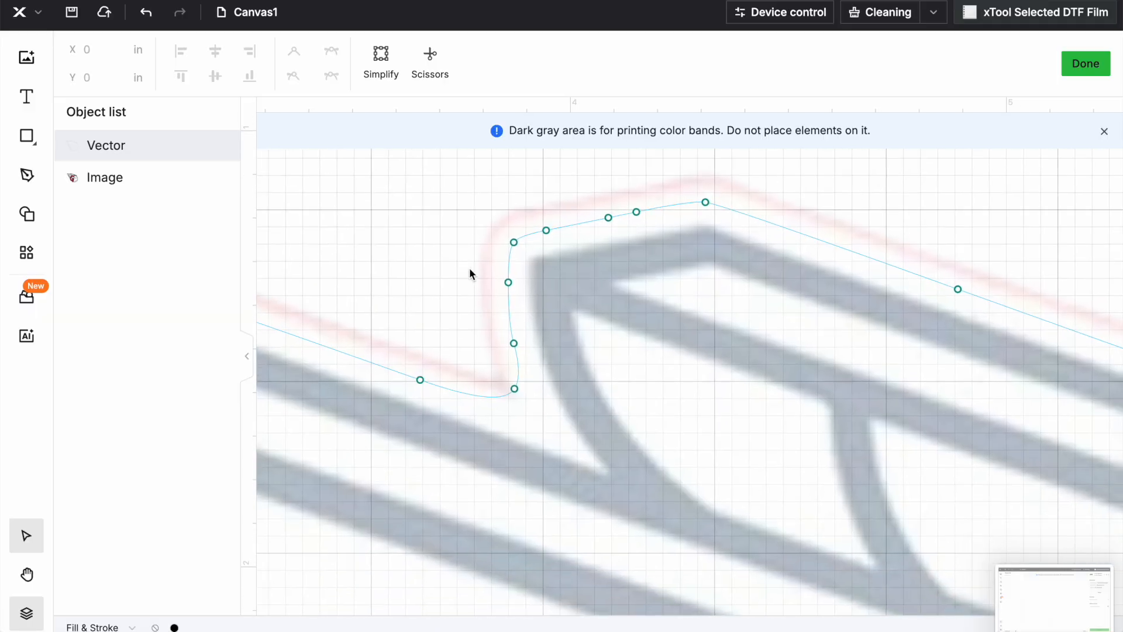
pyautogui.moveTo(514, 389); pyautogui.dragTo(523, 408)
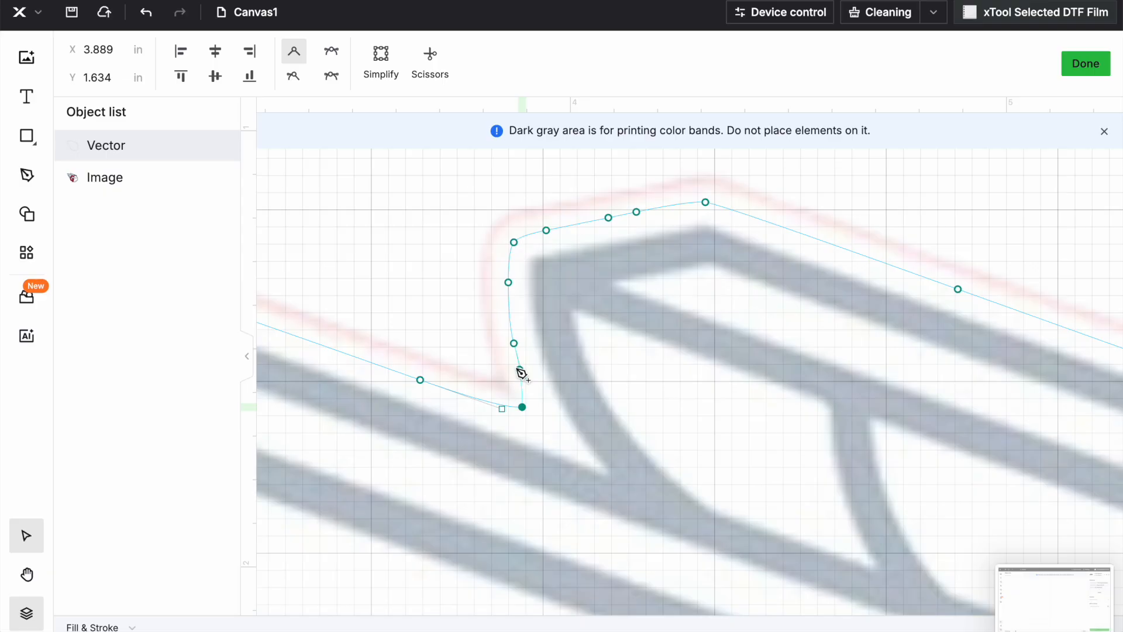
# Step: Straighten the short outline segment above the wing notch and delete the extra nodes added along it
pyautogui.moveTo(524, 377); pyautogui.dragTo(518, 381)
pyautogui.moveTo(511, 327); pyautogui.dragTo(509, 321)
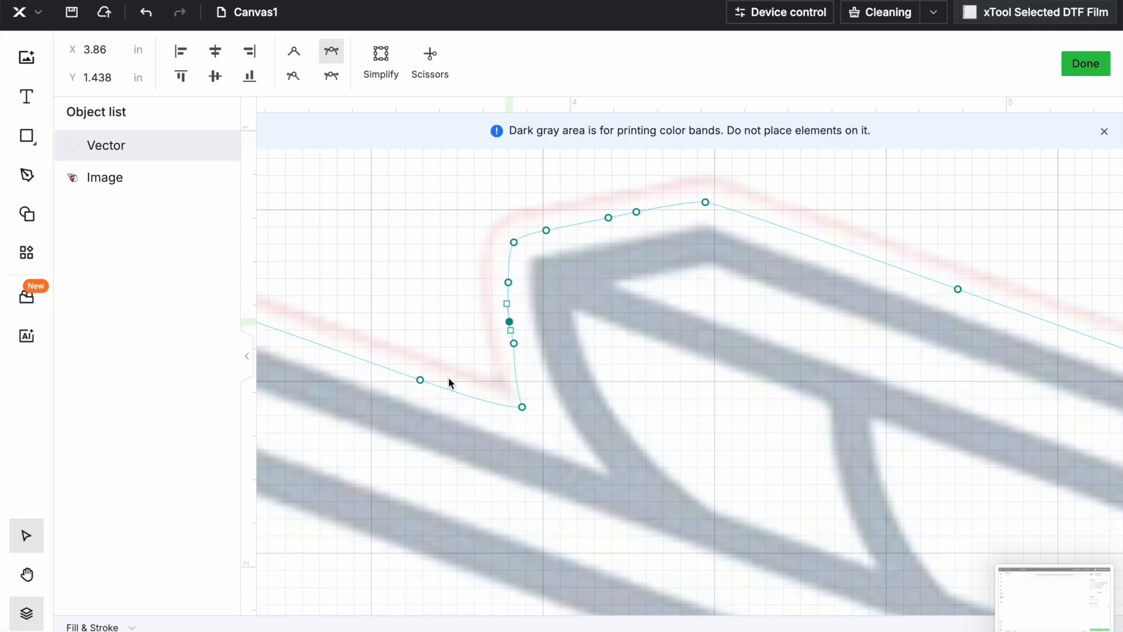
pyautogui.click(514, 347)
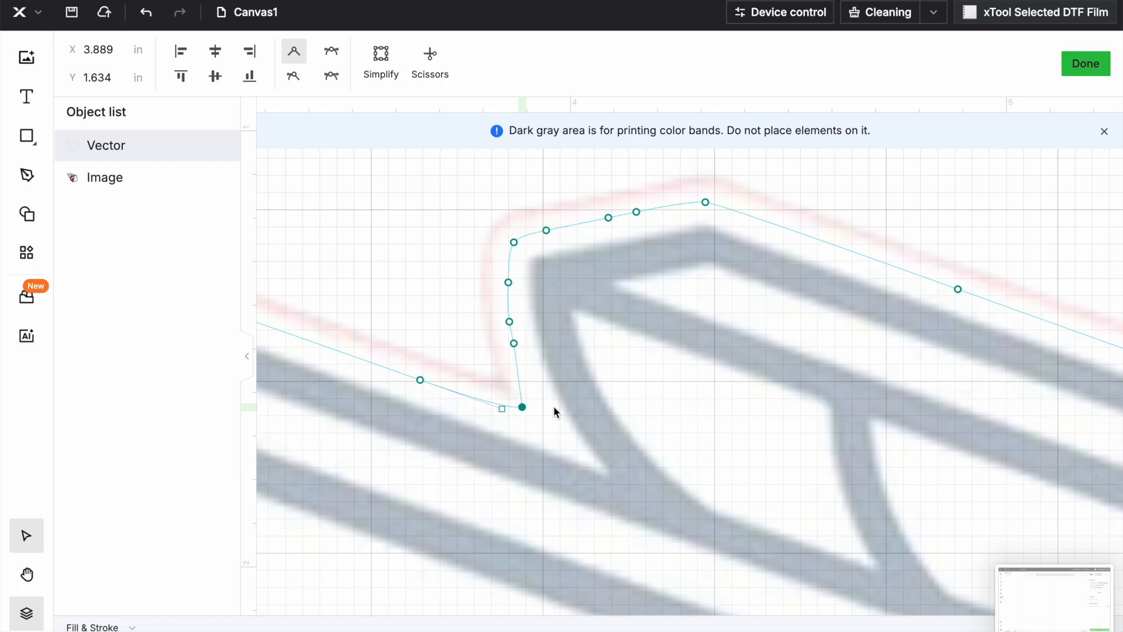
pyautogui.click(510, 321)
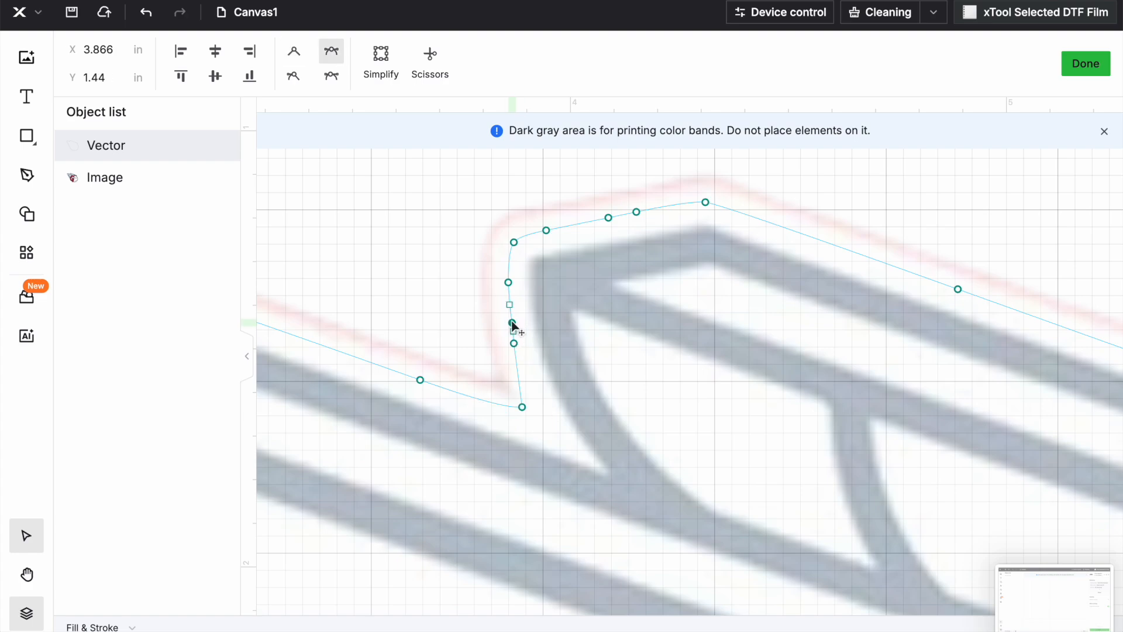
pyautogui.press('Delete')
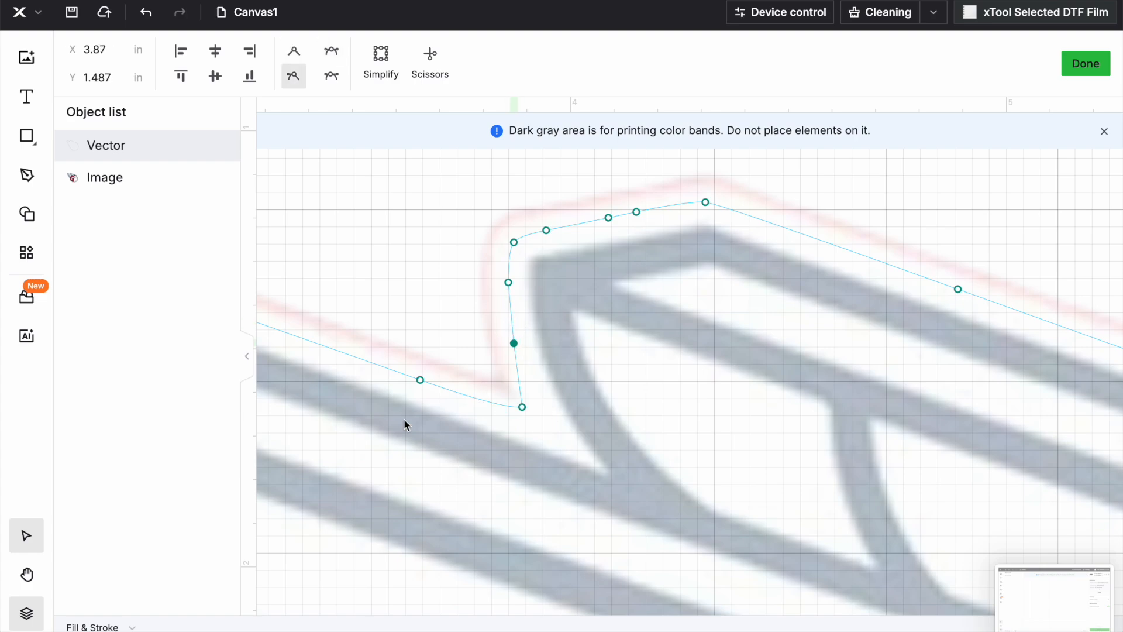
pyautogui.click(363, 454)
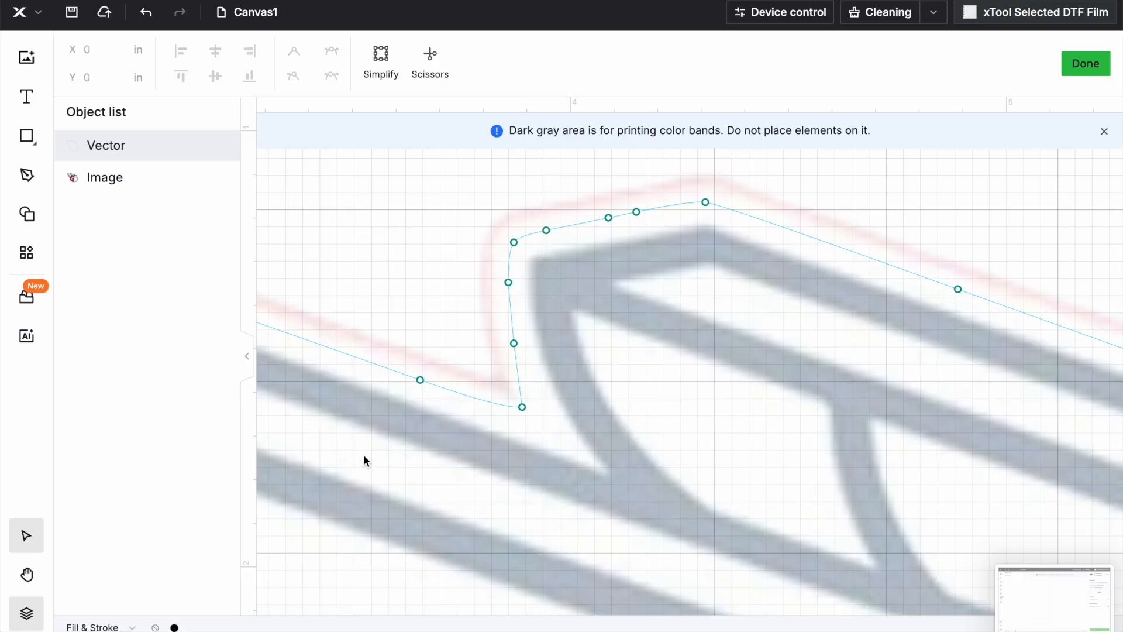
# Step: Reshape the outline at the first feather notch by aligning the lower node's handles vertically and nudging the upper node to about X 2.56, Y 2.06 in
pyautogui.hscroll(-5, 363, 454)
pyautogui.hscroll(-5, 363, 454)
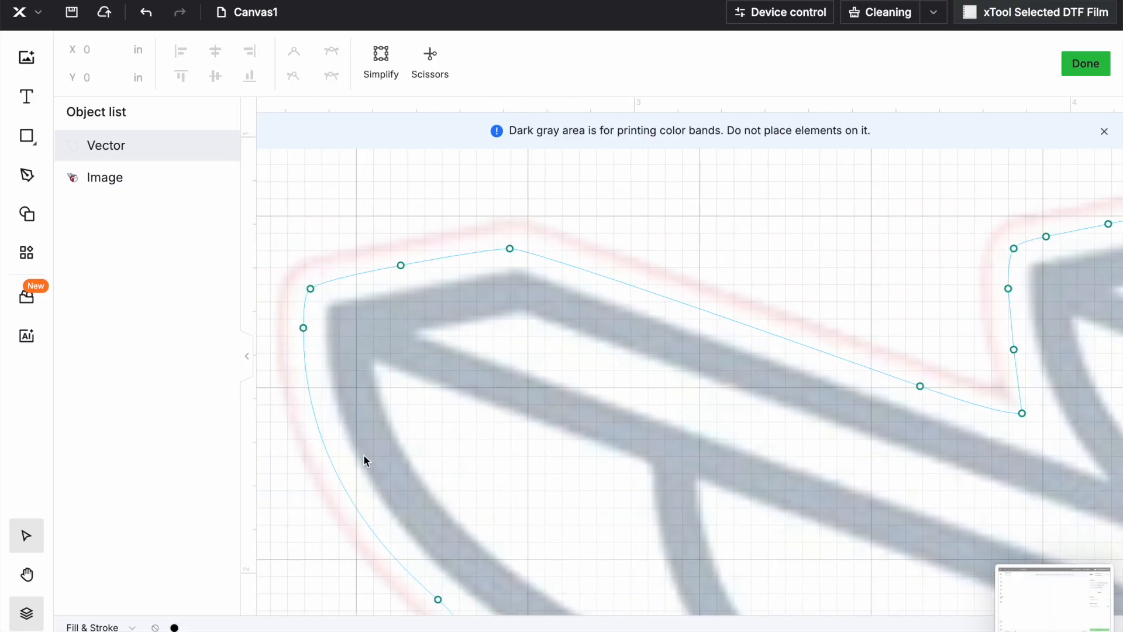
pyautogui.scroll(-4, 363, 453)
pyautogui.hscroll(3, 363, 454)
pyautogui.scroll(-2, 363, 460)
pyautogui.hscroll(-1, 364, 460)
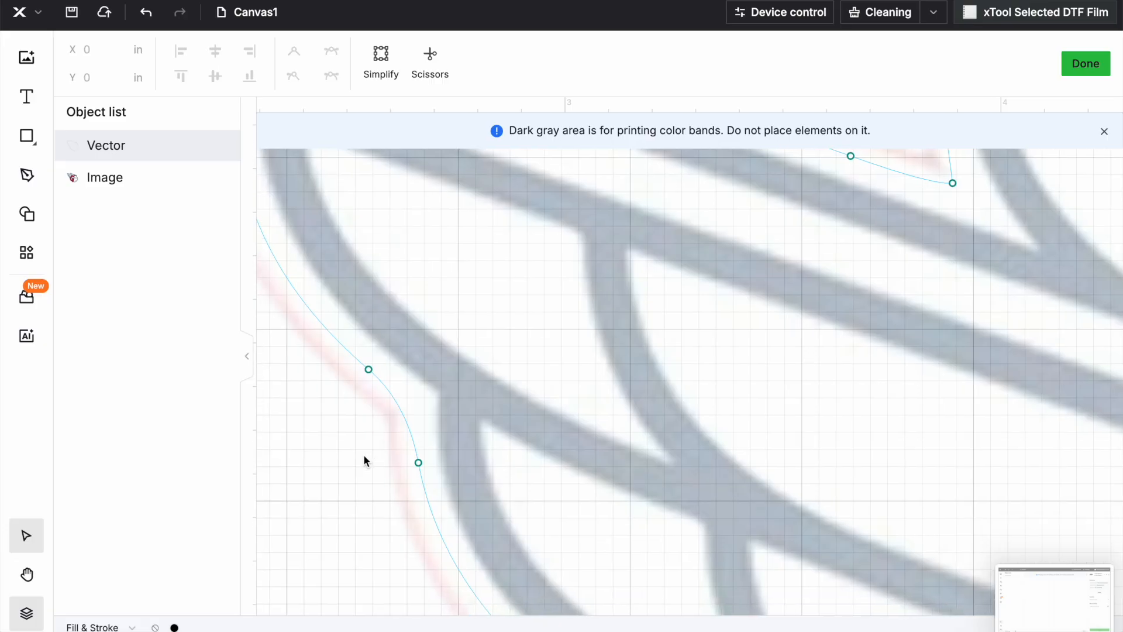
pyautogui.click(419, 463)
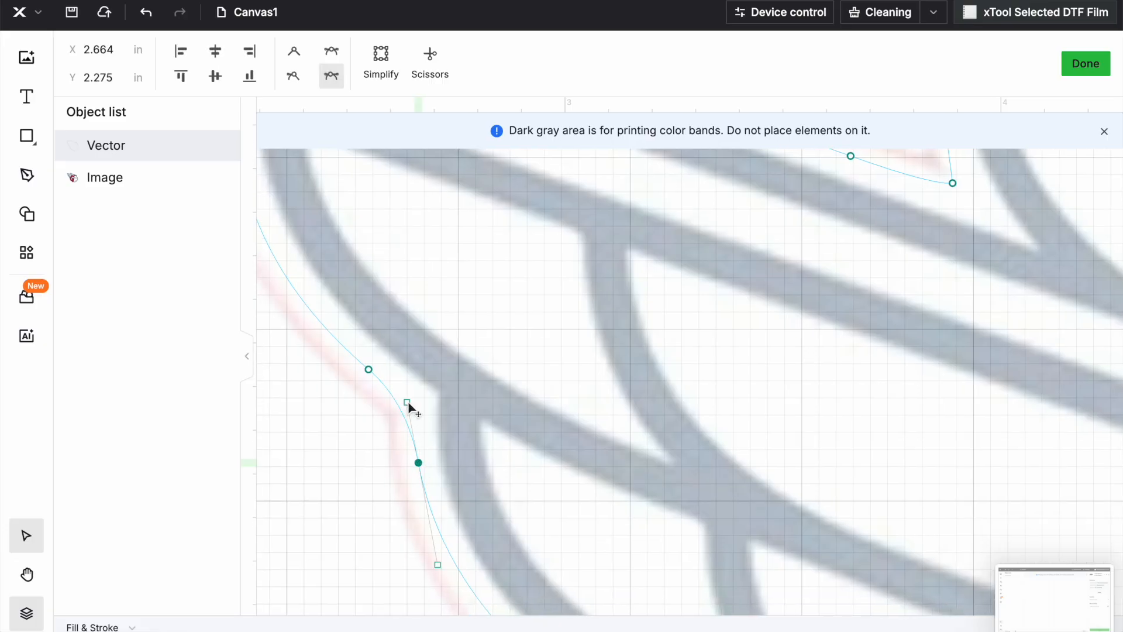
pyautogui.moveTo(409, 404); pyautogui.dragTo(418, 403)
pyautogui.moveTo(418, 568); pyautogui.dragTo(421, 510)
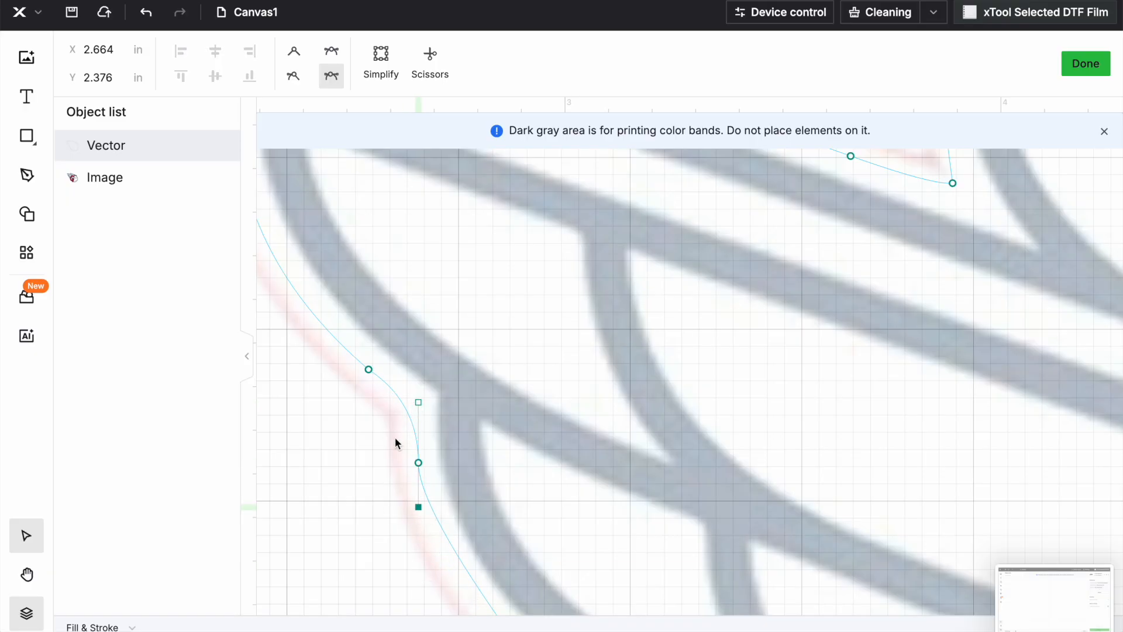
pyautogui.click(371, 368)
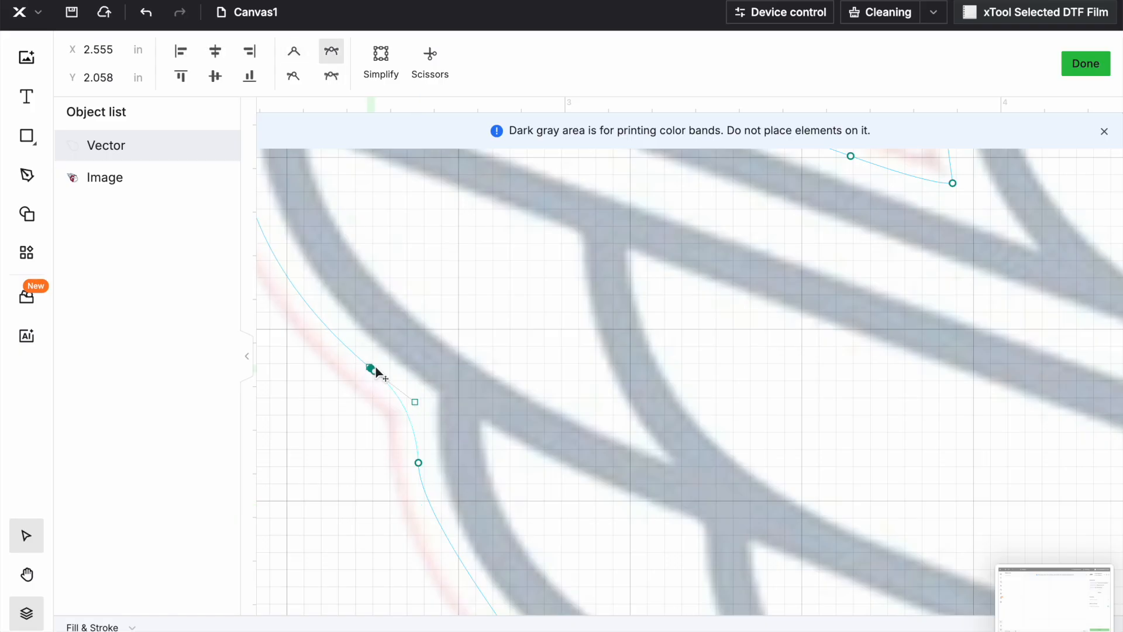
pyautogui.moveTo(415, 403); pyautogui.dragTo(419, 396)
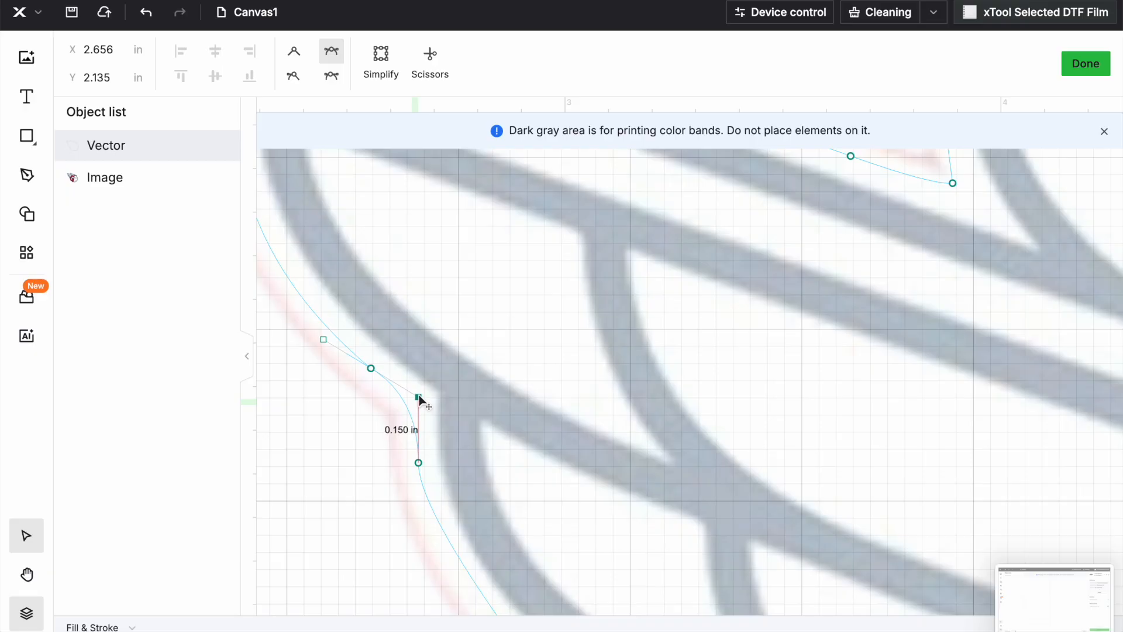
pyautogui.click(419, 463)
pyautogui.moveTo(420, 465); pyautogui.dragTo(421, 474)
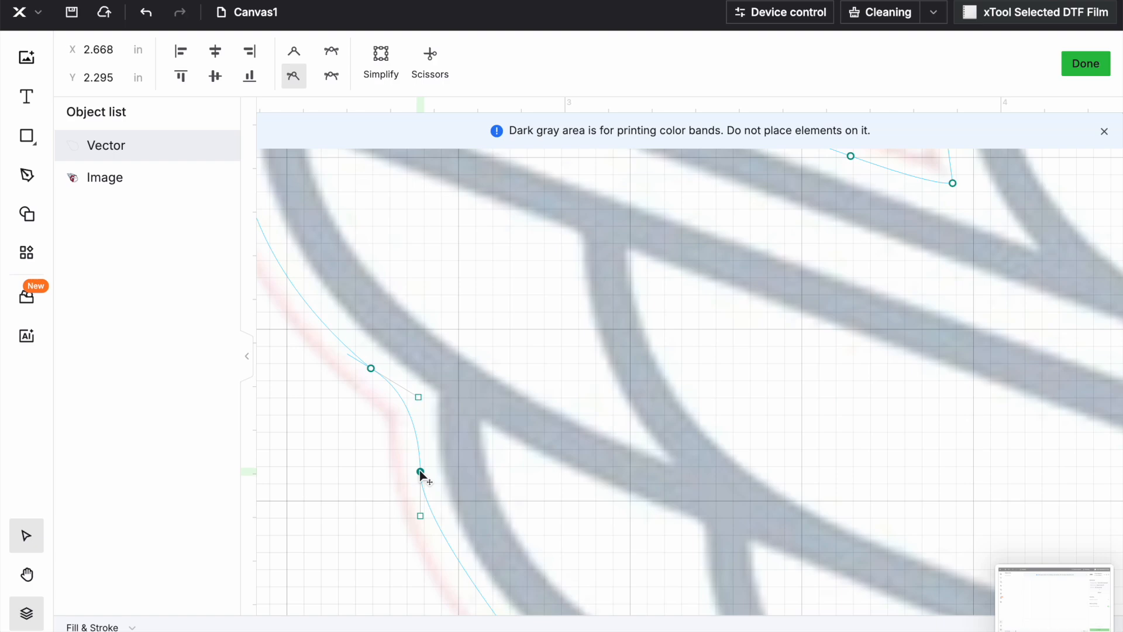
pyautogui.press('super+z')
pyautogui.press('super+z')
pyautogui.press('super+z')
pyautogui.press('super+z')
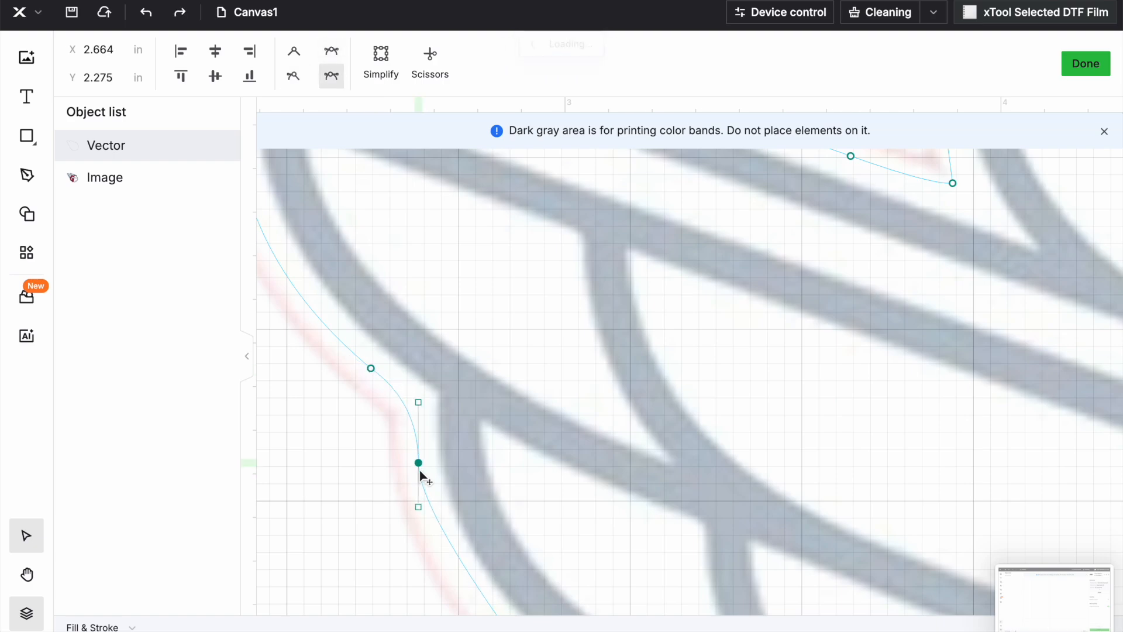
# Step: Undo the last node and handle changes at the outline's first feather notch
pyautogui.press('super+z')
pyautogui.press('super+z')
pyautogui.press('super+z')
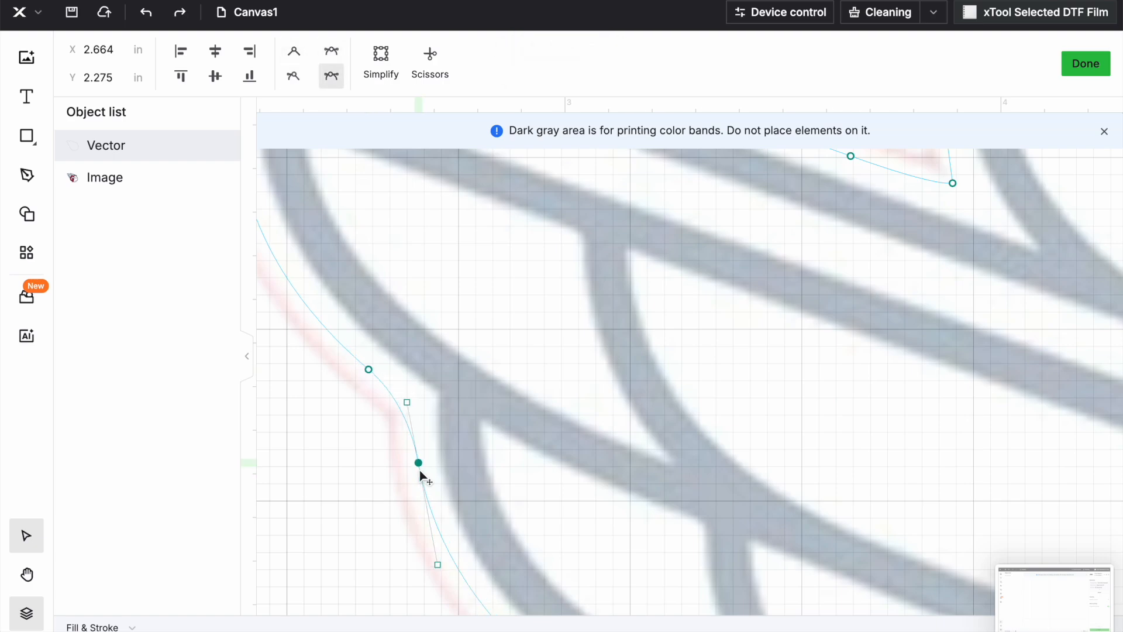
# Step: Add a node to the outline in the first feather notch and move it to about X 2.65, Y 2.15 in
pyautogui.click(408, 409)
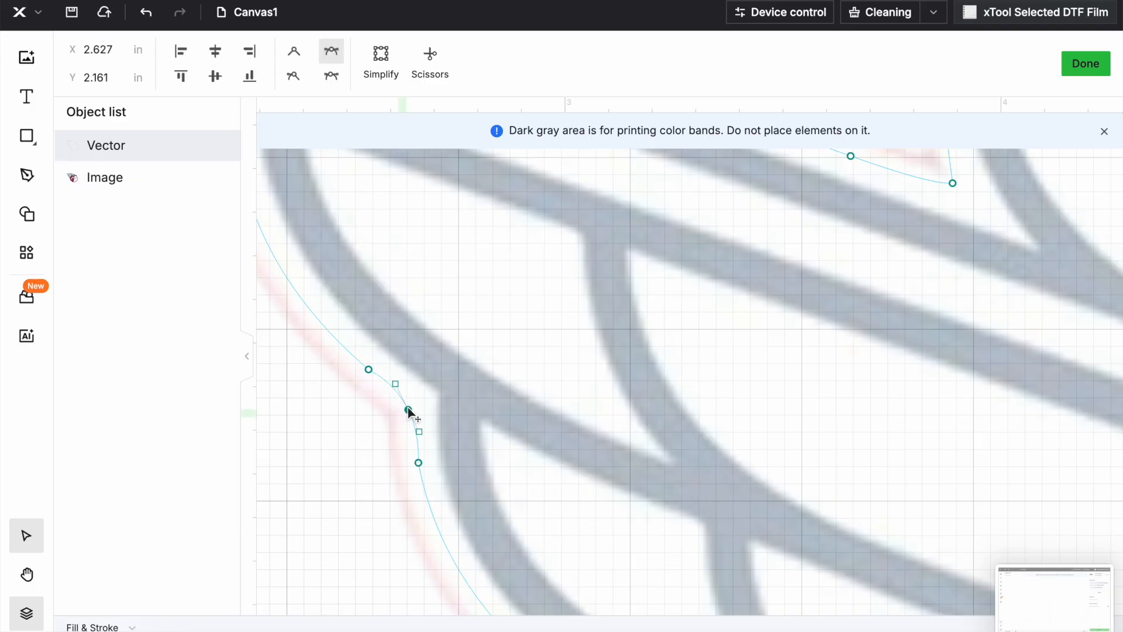
pyautogui.moveTo(409, 408); pyautogui.dragTo(419, 408)
pyautogui.moveTo(406, 406)
pyautogui.mouseDown()
pyautogui.moveTo(419, 431)
pyautogui.moveTo(412, 410)
pyautogui.mouseUp()
pyautogui.click(484, 384)
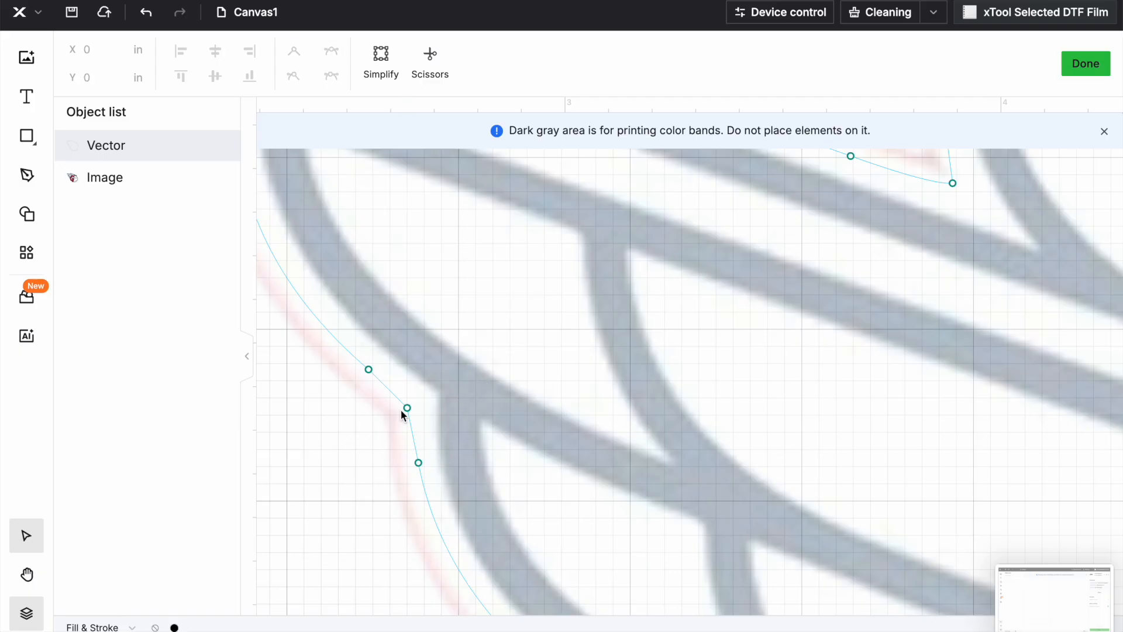
pyautogui.moveTo(408, 408); pyautogui.dragTo(414, 408)
# Step: Add a node at the second feather notch and adjust its lower handle to about X 3.02, Y 2.85 in
pyautogui.scroll(-5, 503, 459)
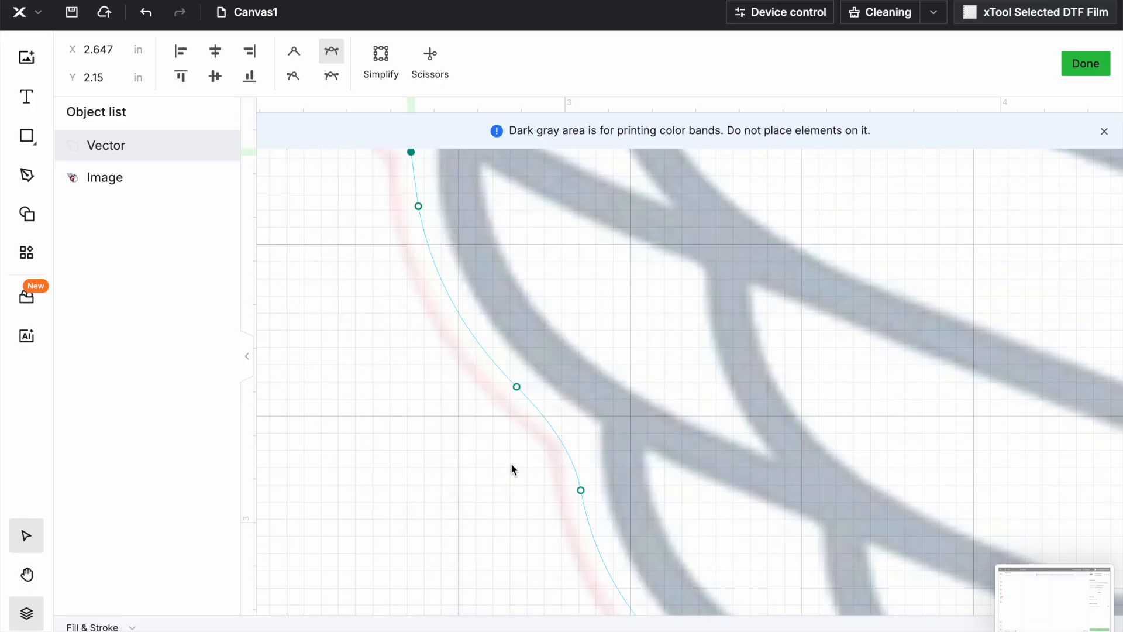
pyautogui.click(562, 442)
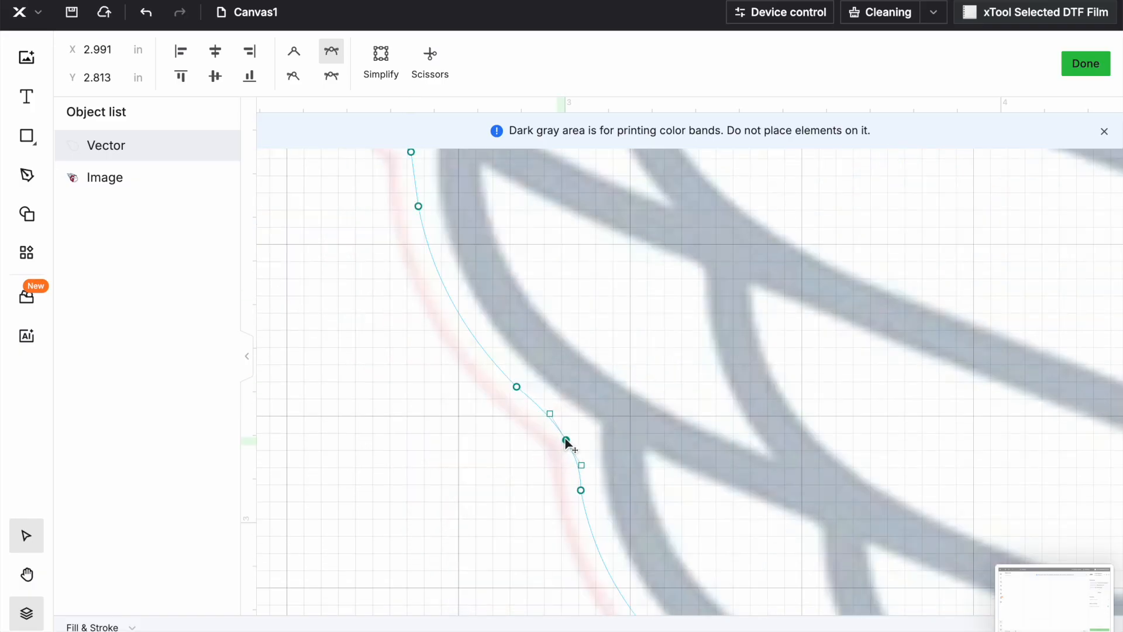
pyautogui.moveTo(567, 443); pyautogui.dragTo(573, 458)
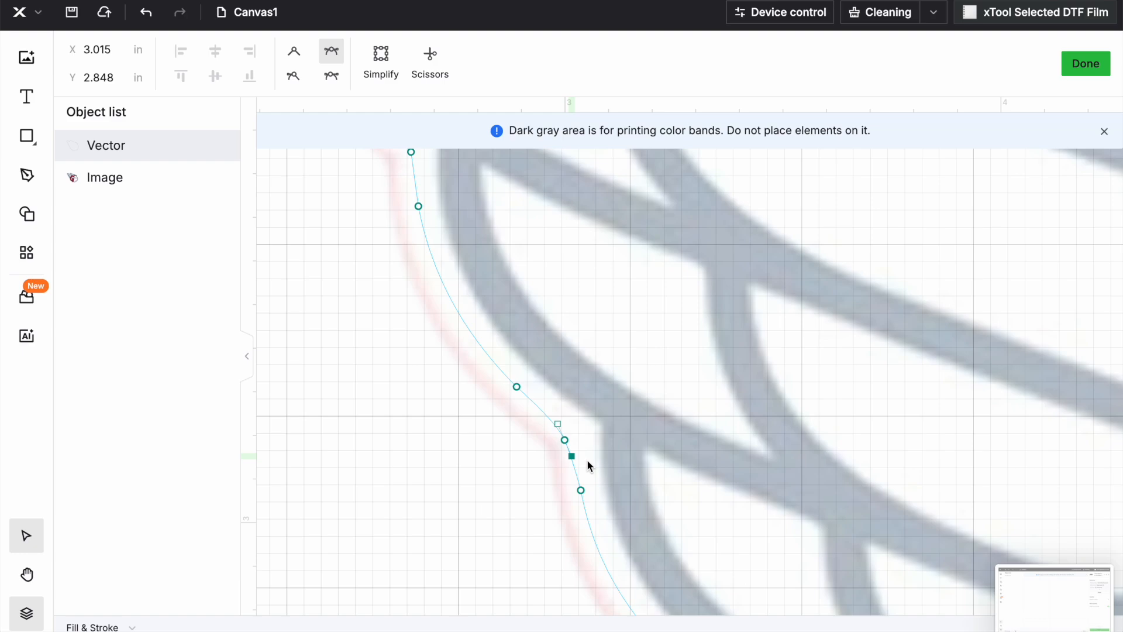
pyautogui.scroll(-3, 587, 458)
pyautogui.press('Delete')
pyautogui.moveTo(611, 541); pyautogui.dragTo(495, 469)
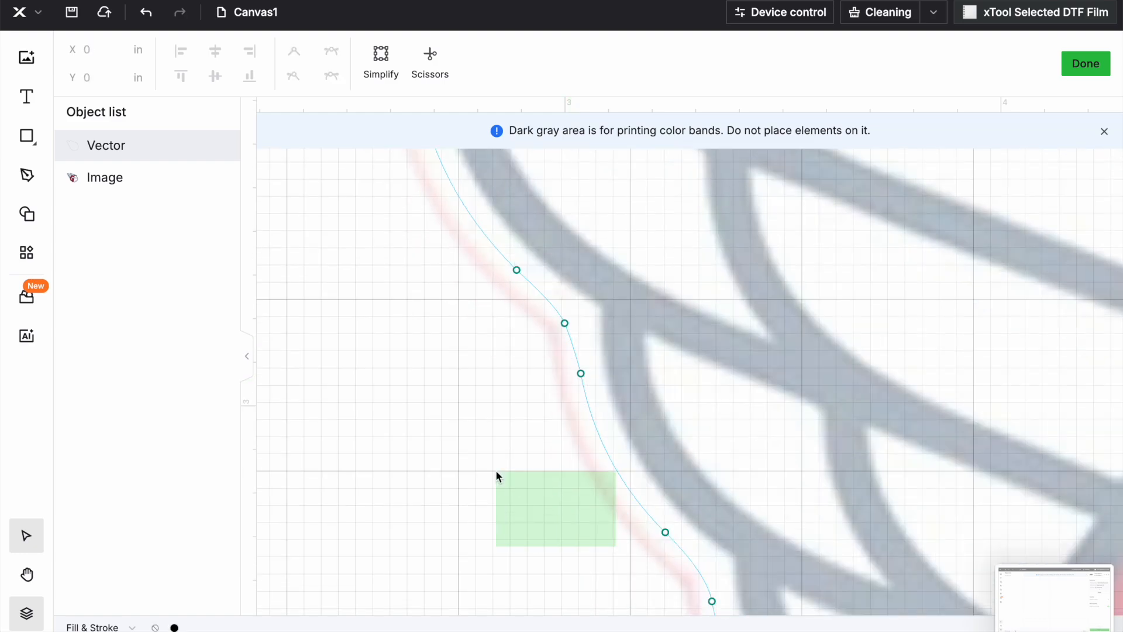
# Step: Add a node to the outline in the third feather notch at about X 3.31, Y 3.39 in
pyautogui.scroll(-1, 698, 539)
pyautogui.scroll(-3, 698, 539)
pyautogui.click(701, 460)
pyautogui.click(702, 461)
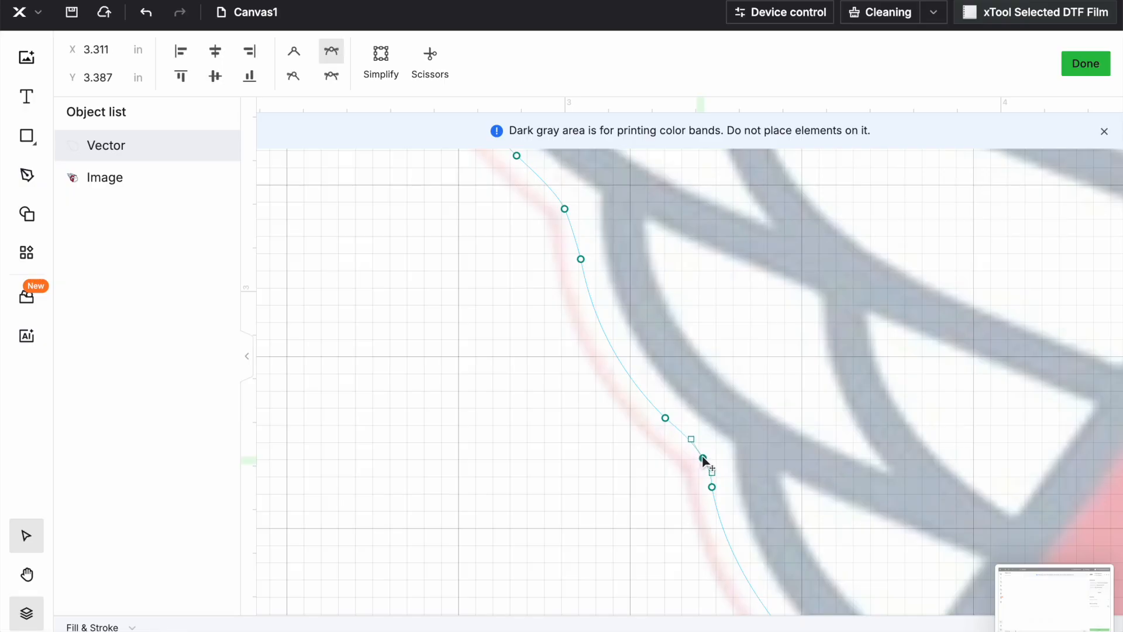
pyautogui.moveTo(702, 461); pyautogui.dragTo(705, 458)
pyautogui.click(732, 511)
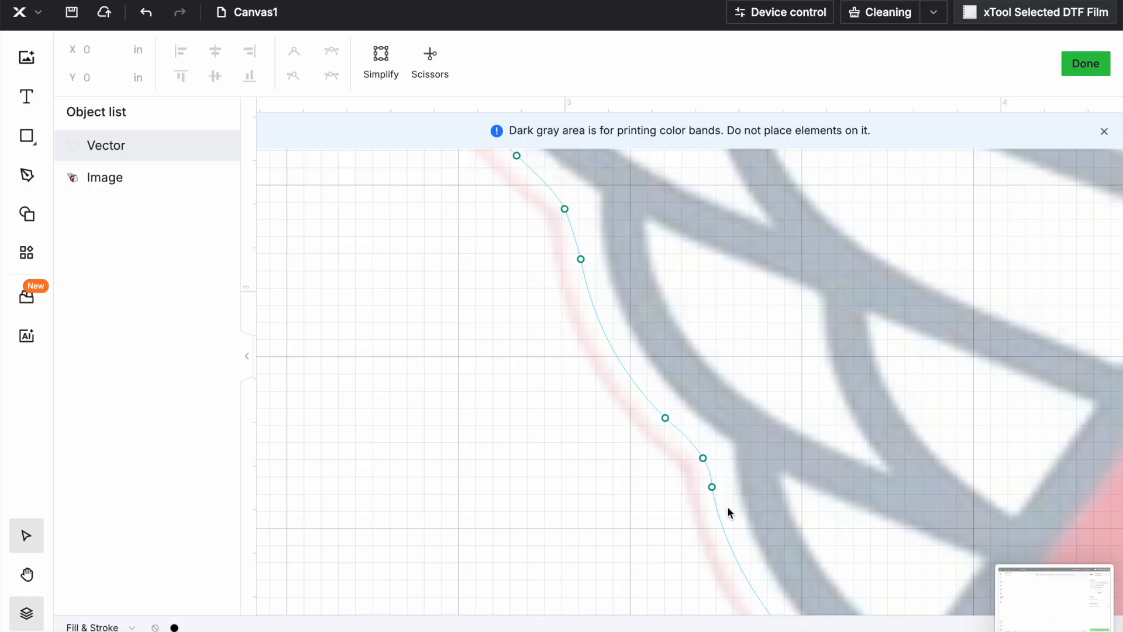
# Step: Select the two close-set nodes at the corner below the lowest feather and shift them together slightly toward the logo
pyautogui.scroll(-5, 770, 491)
pyautogui.hscroll(9, 770, 491)
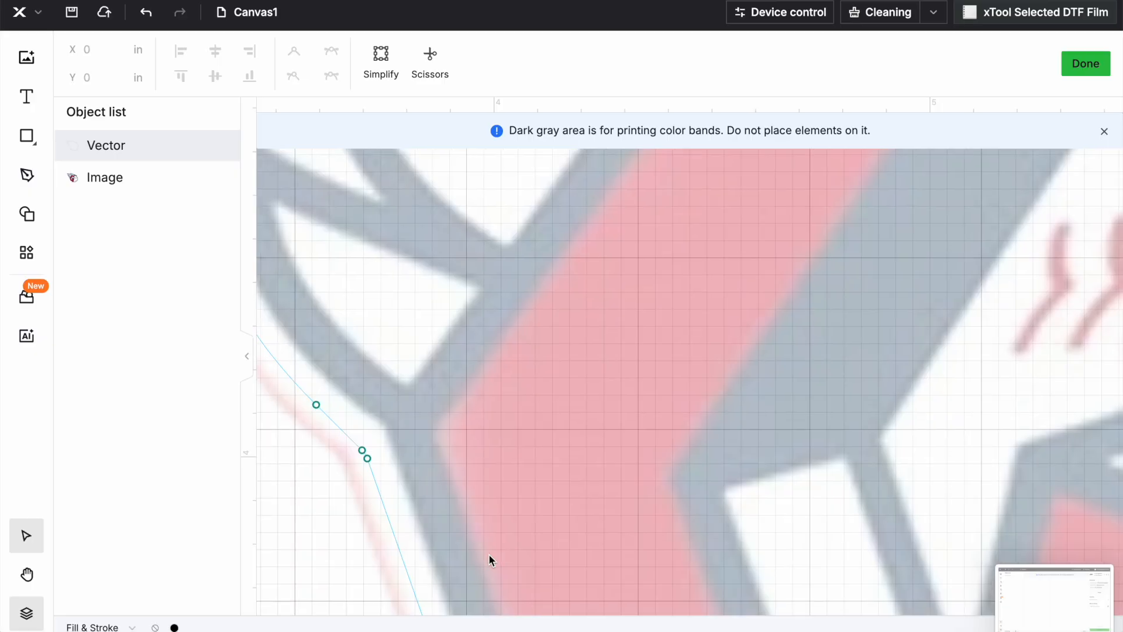
pyautogui.scroll(-7, 489, 554)
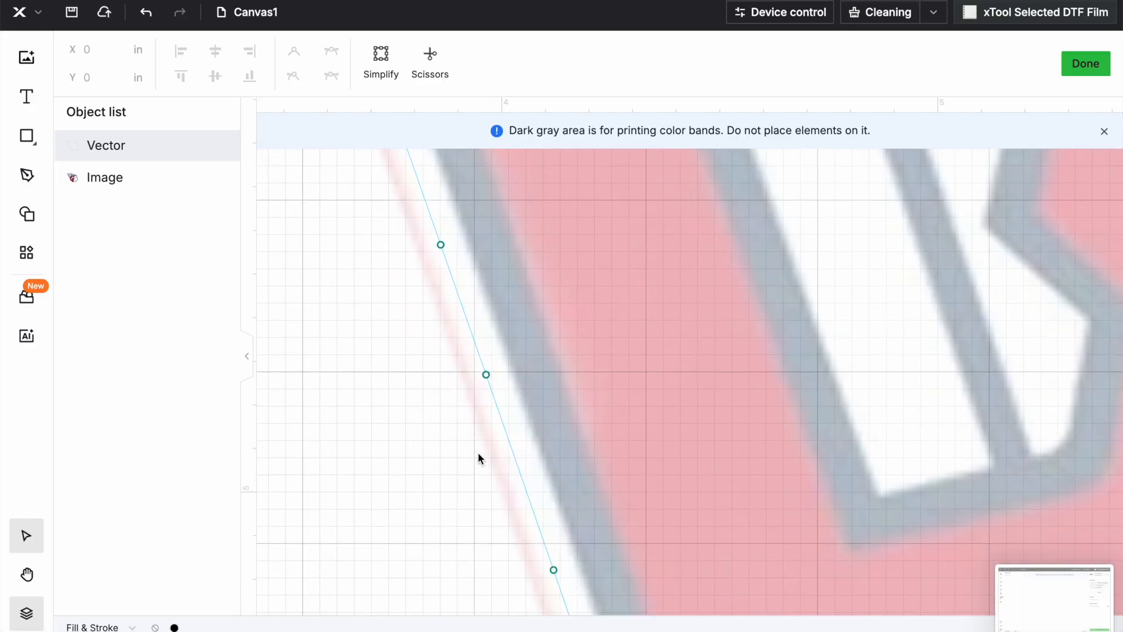
pyautogui.scroll(5, 478, 457)
pyautogui.hscroll(-2, 479, 457)
pyautogui.scroll(-1, 456, 273)
pyautogui.hscroll(-1, 456, 273)
pyautogui.click(466, 288)
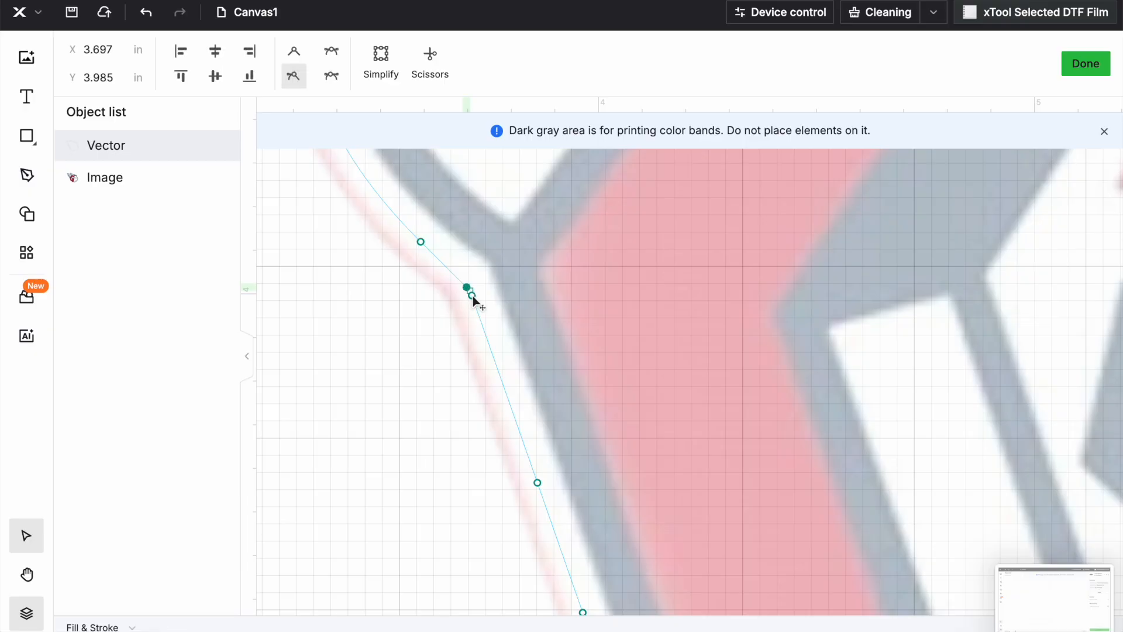
pyautogui.keyDown('shift'); pyautogui.click(472, 296); pyautogui.keyUp('shift')
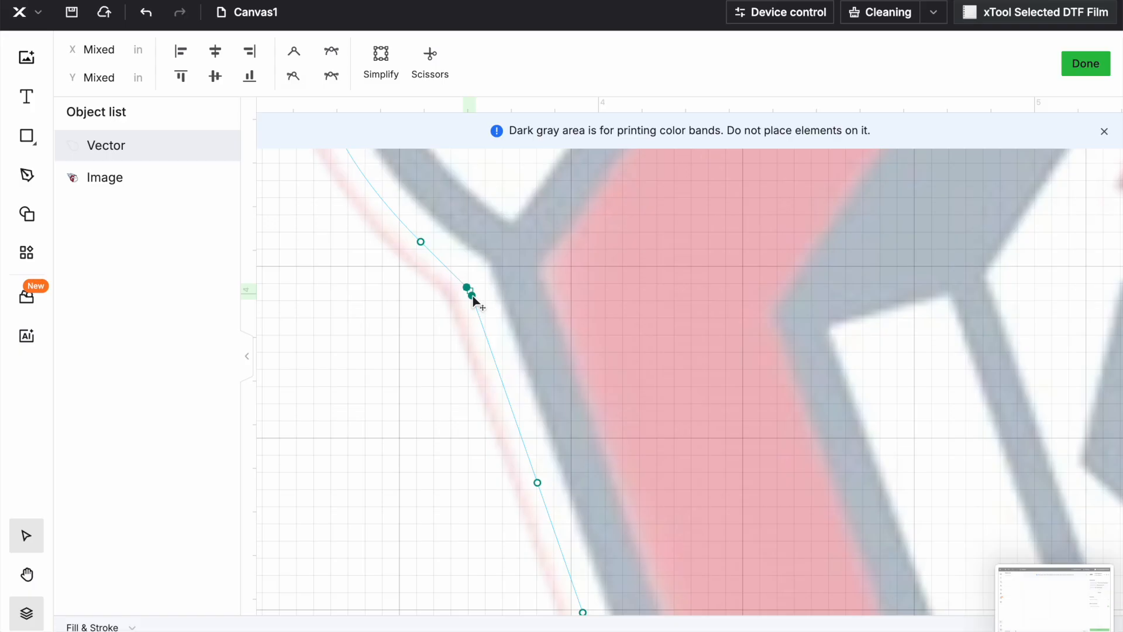
pyautogui.moveTo(473, 297); pyautogui.dragTo(475, 292)
# Step: Move the corner node in the notch at the logo's lower edge deeper into the notch and delete the extra node just below it
pyautogui.scroll(-6, 567, 327)
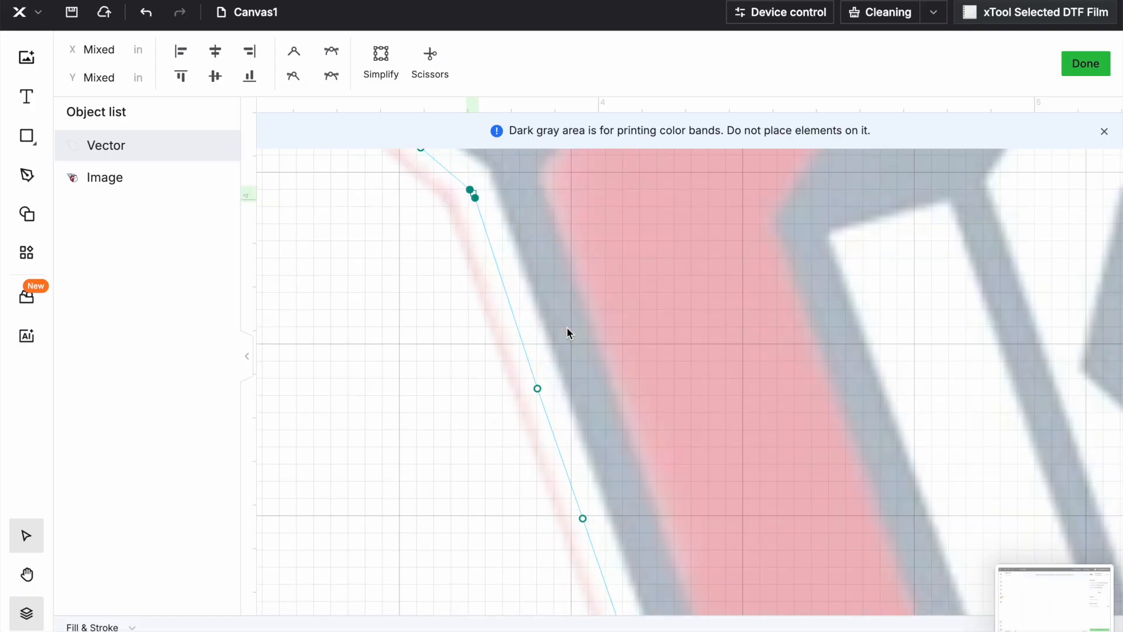
pyautogui.scroll(-3, 567, 327)
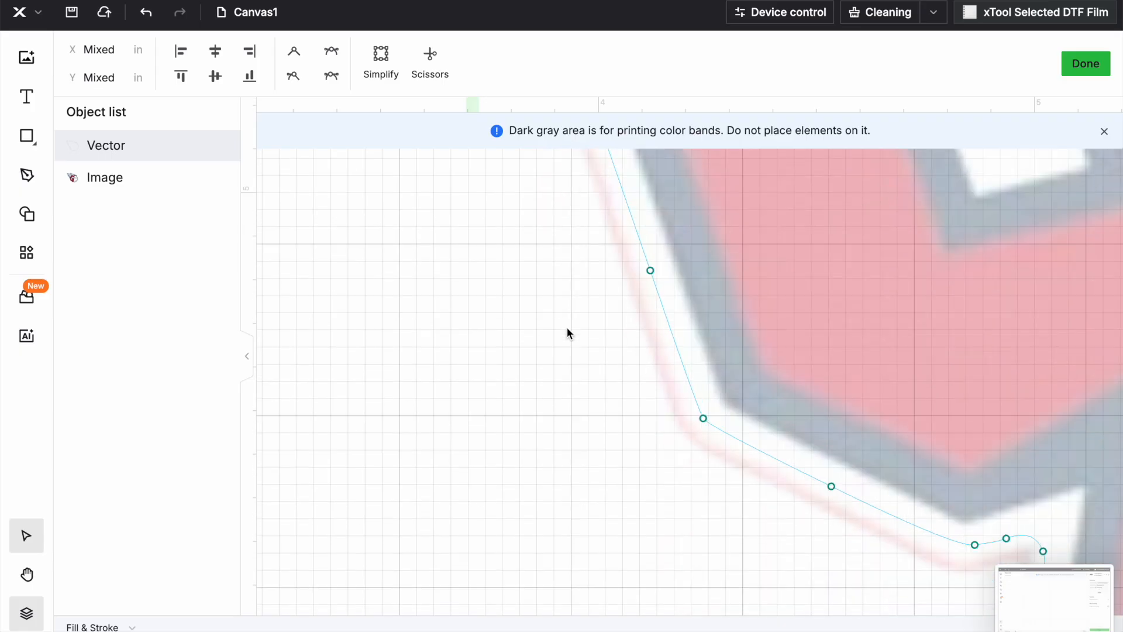
pyautogui.hscroll(6, 566, 326)
pyautogui.scroll(-3, 567, 326)
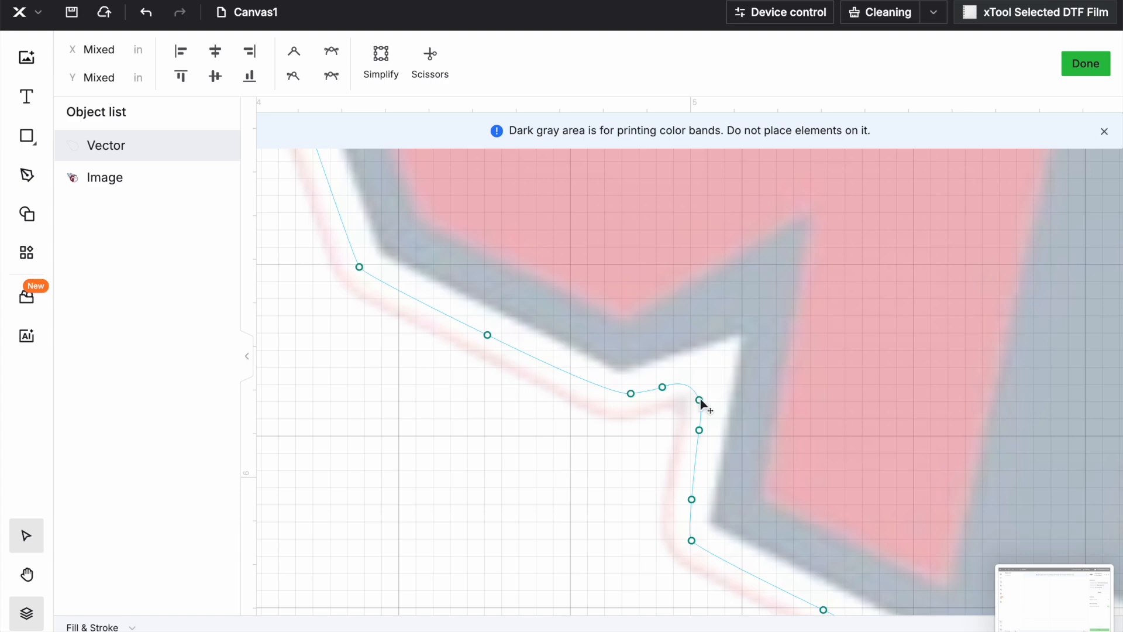
pyautogui.moveTo(700, 400); pyautogui.dragTo(699, 393)
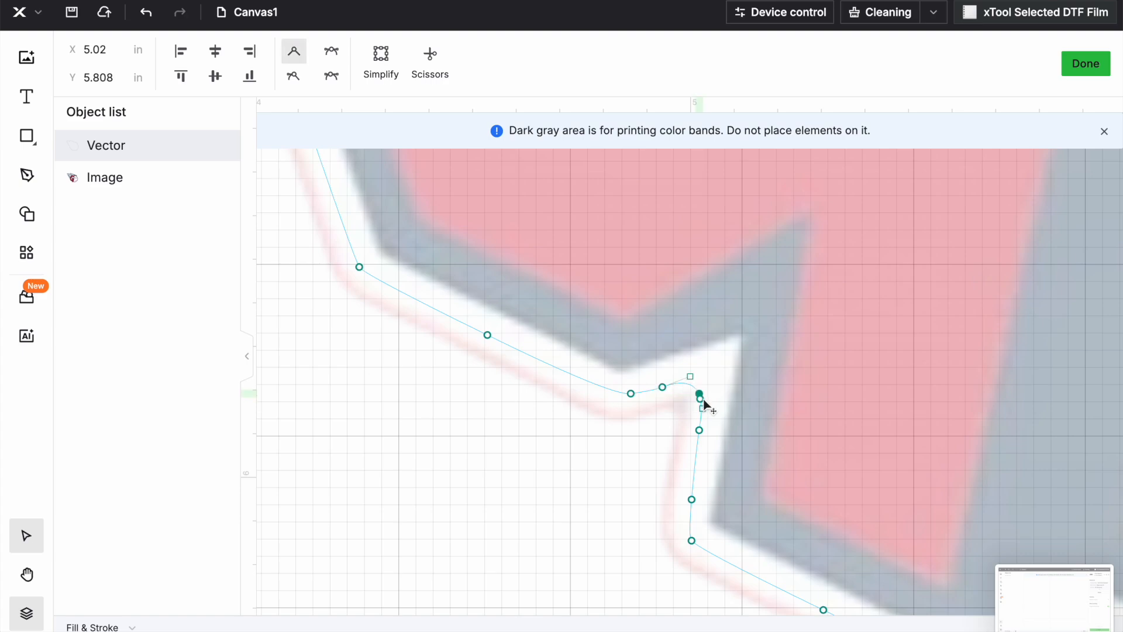
pyautogui.click(699, 431)
pyautogui.moveTo(703, 430); pyautogui.dragTo(703, 431)
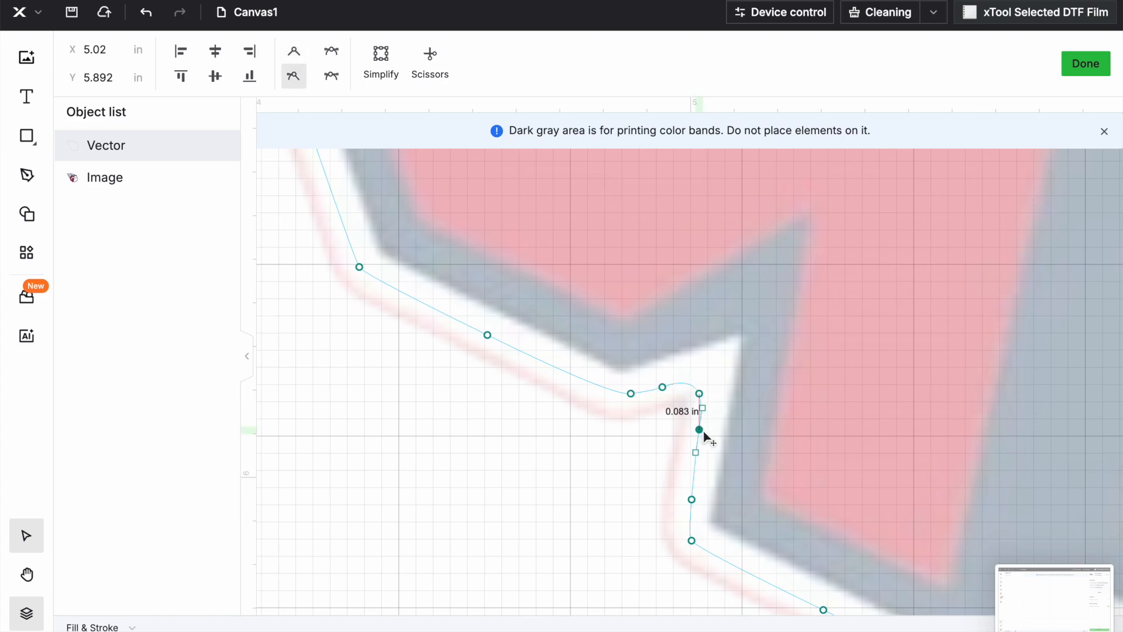
pyautogui.press('Delete')
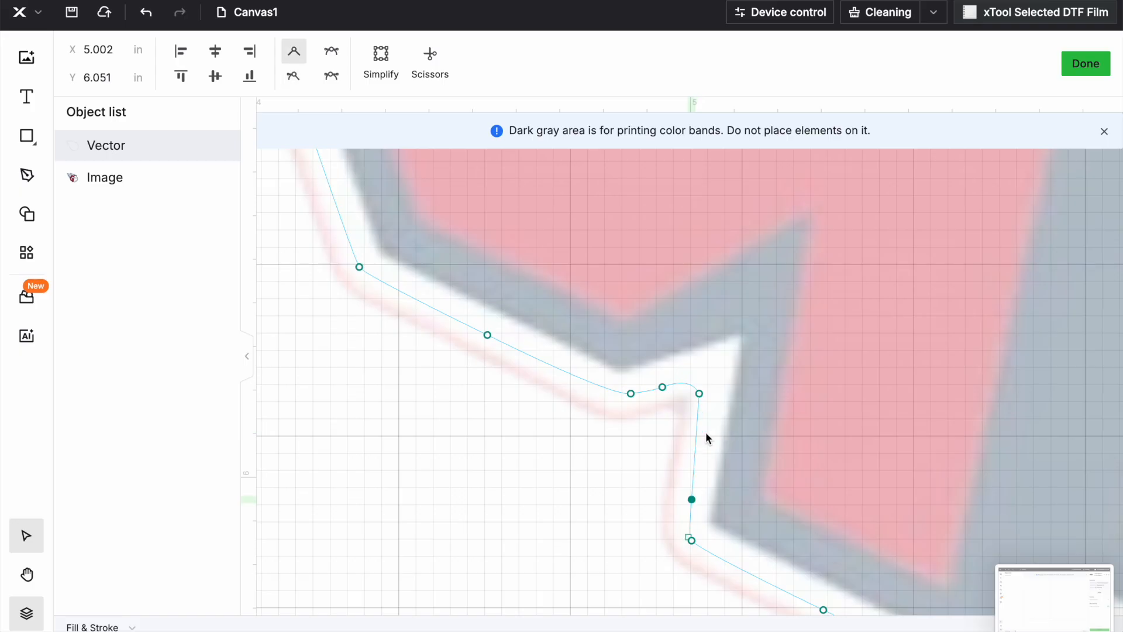
pyautogui.click(700, 394)
pyautogui.moveTo(700, 396); pyautogui.dragTo(706, 397)
pyautogui.click(605, 494)
# Step: Delete the extra clustered nodes from the outline corner where the letter's outer tip meets the baseball's upper edge
pyautogui.hscroll(10, 605, 495)
pyautogui.scroll(-3, 605, 495)
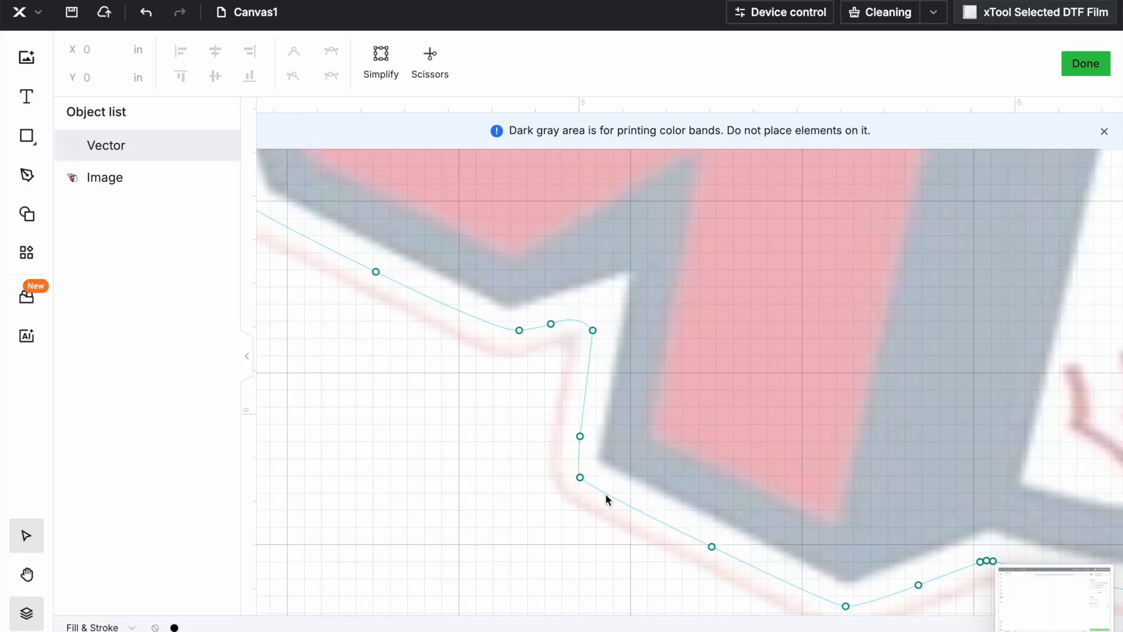
pyautogui.hscroll(10, 605, 493)
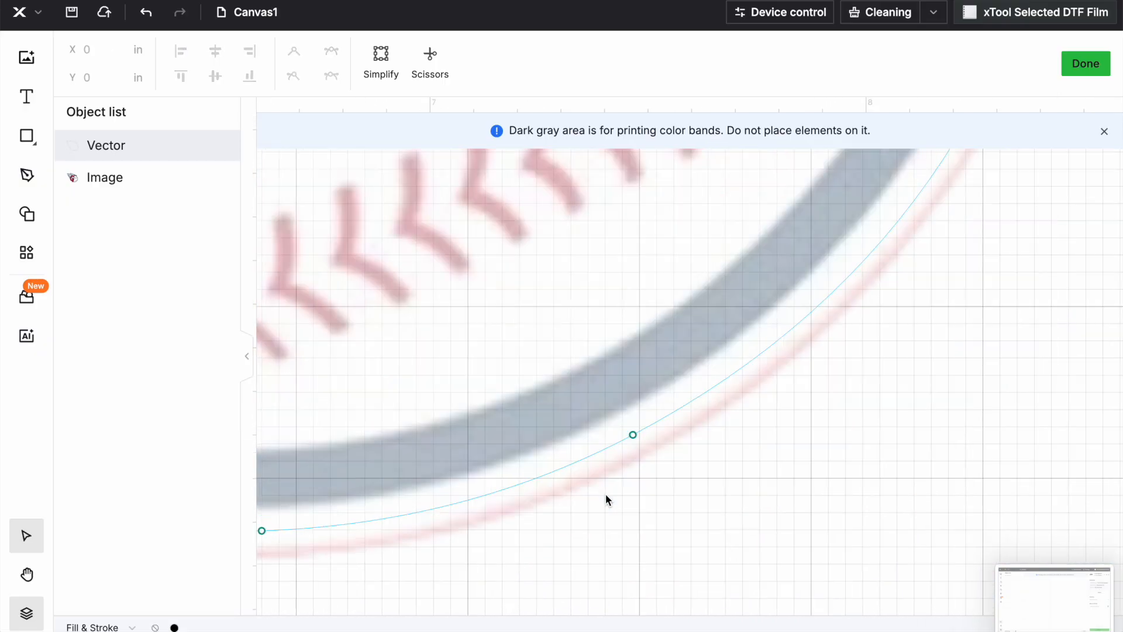
pyautogui.scroll(8, 605, 498)
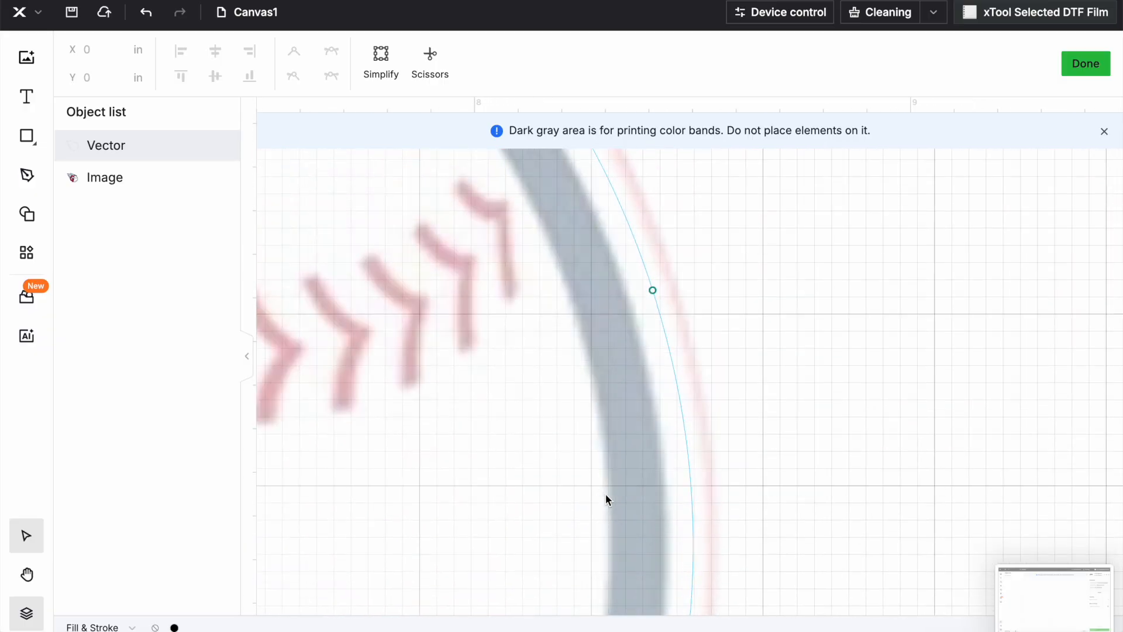
pyautogui.hscroll(-1, 605, 494)
pyautogui.scroll(1, 606, 494)
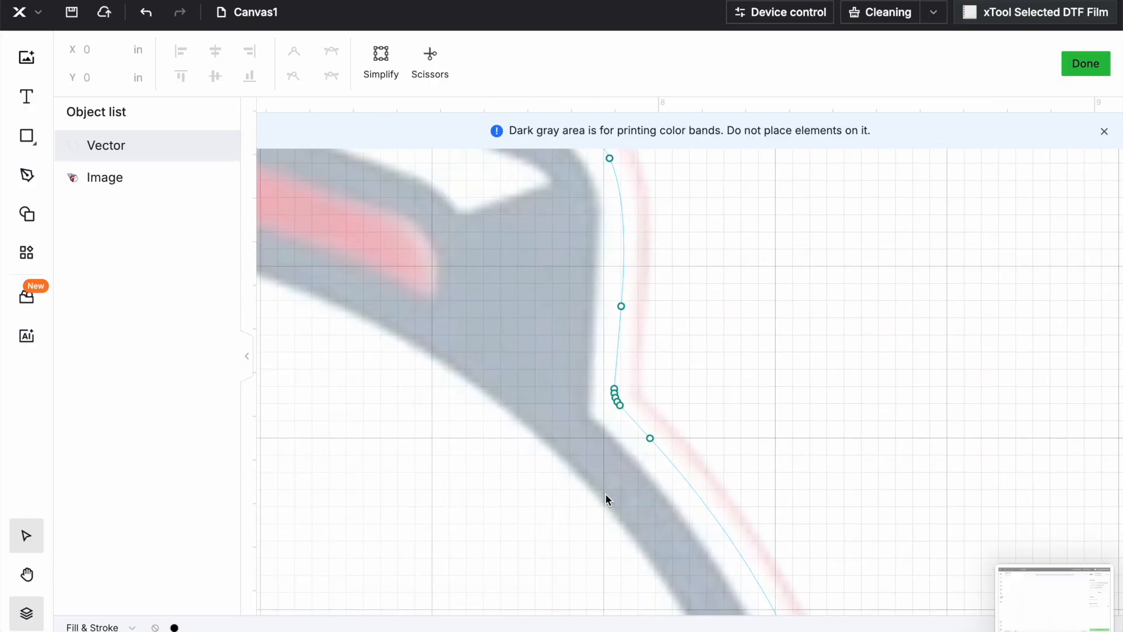
pyautogui.click(618, 402)
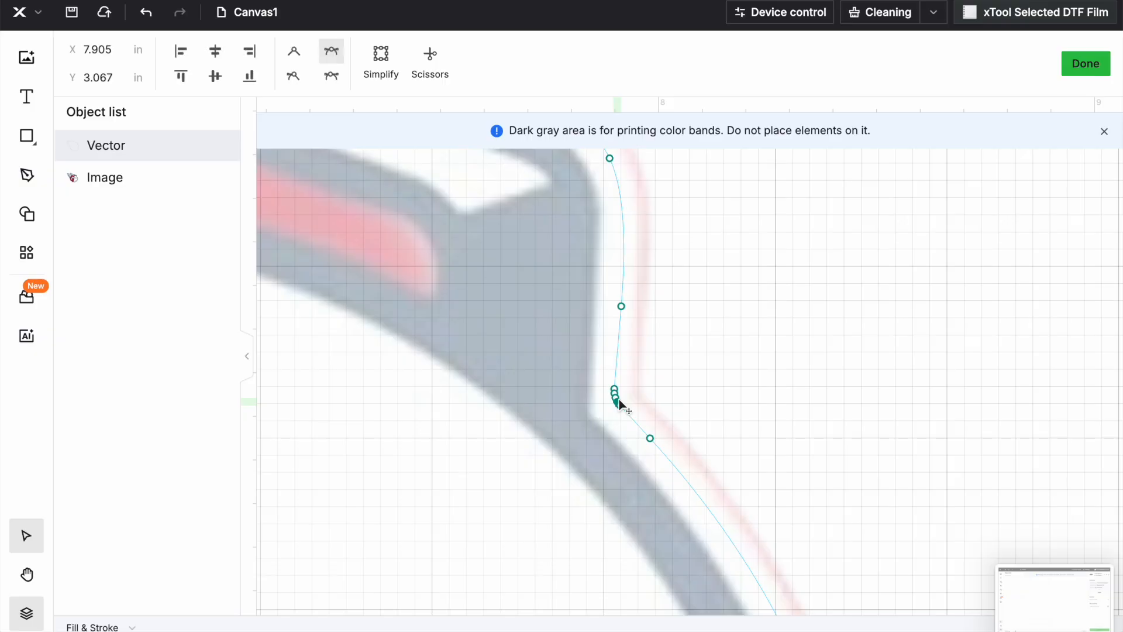
pyautogui.press('Delete')
pyautogui.press('Delete')
pyautogui.press('Delete')
pyautogui.press('Delete')
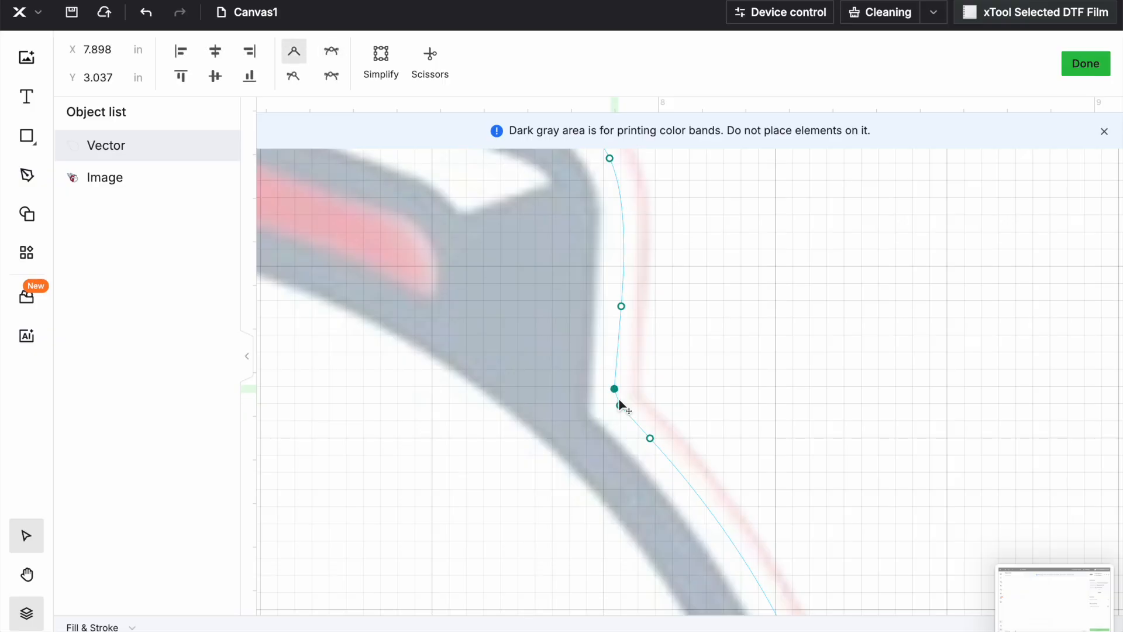
# Step: Reduce the corner above the baseball's edge to a single node and position it at about X 7.90, Y 3.07 in
pyautogui.moveTo(619, 401); pyautogui.dragTo(618, 407)
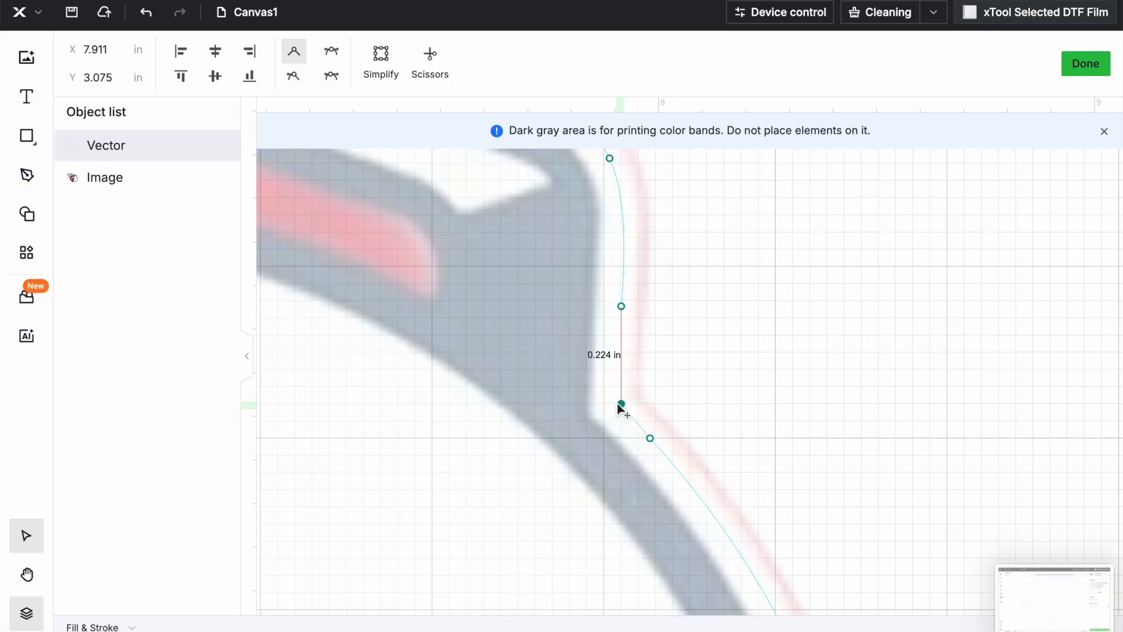
pyautogui.moveTo(618, 404); pyautogui.dragTo(617, 404)
pyautogui.press('Right')
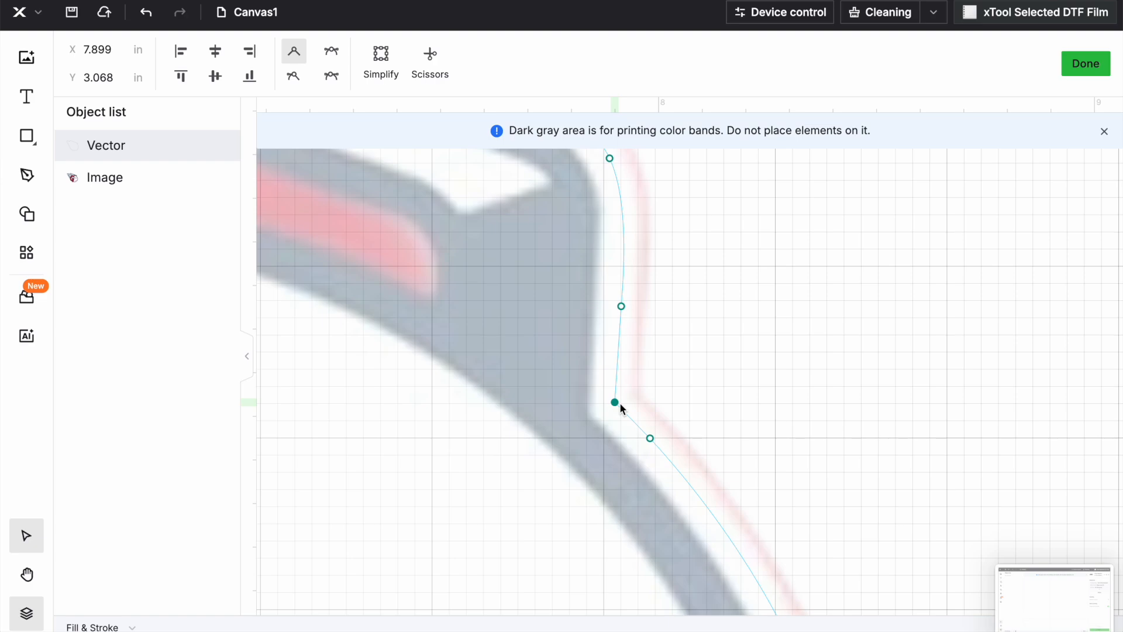
pyautogui.scroll(1, 623, 405)
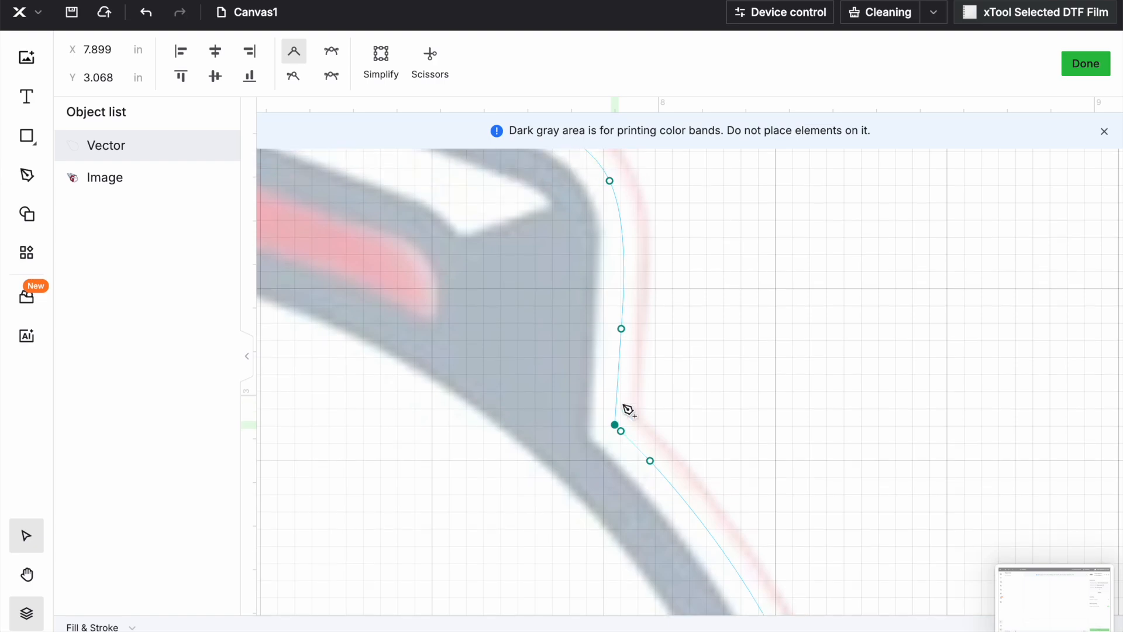
pyautogui.scroll(1, 628, 409)
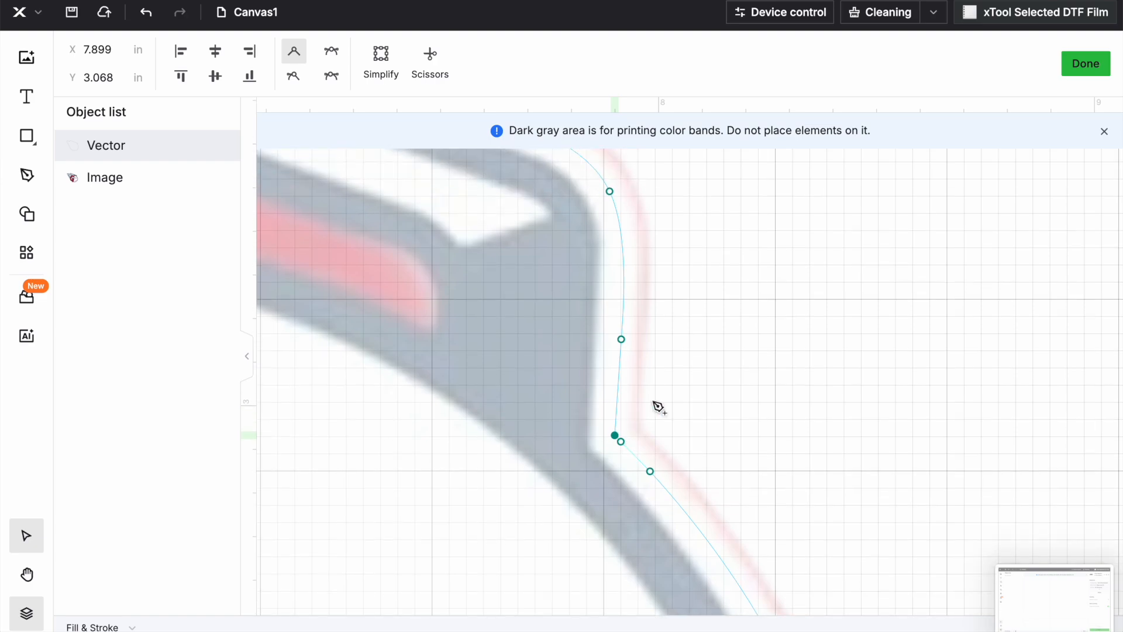
pyautogui.press('Up')
pyautogui.press('Down')
pyautogui.press('Down')
pyautogui.press('Down')
pyautogui.press('Right')
pyautogui.press('Right')
pyautogui.press('Left')
pyautogui.press('Left')
# Step: Move the outline's corner node in the notch between the two wings to about X 3.91, Y 1.65 in
pyautogui.scroll(10, 833, 379)
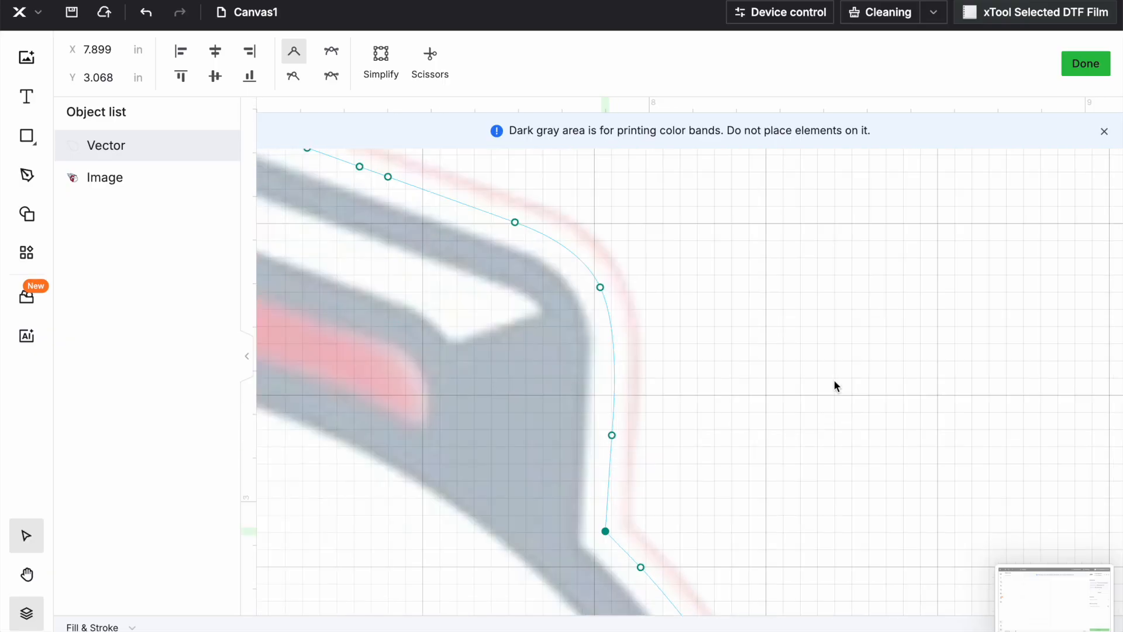
pyautogui.hscroll(-15, 833, 379)
pyautogui.hscroll(-15, 834, 379)
pyautogui.scroll(5, 833, 379)
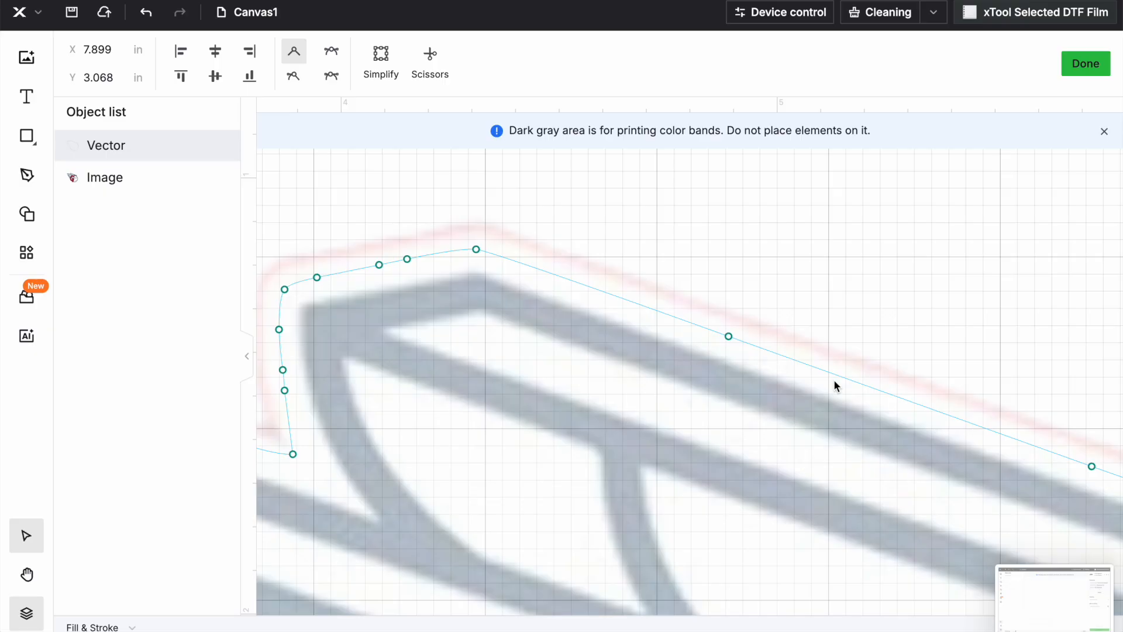
pyautogui.hscroll(-5, 834, 381)
pyautogui.scroll(-2, 835, 381)
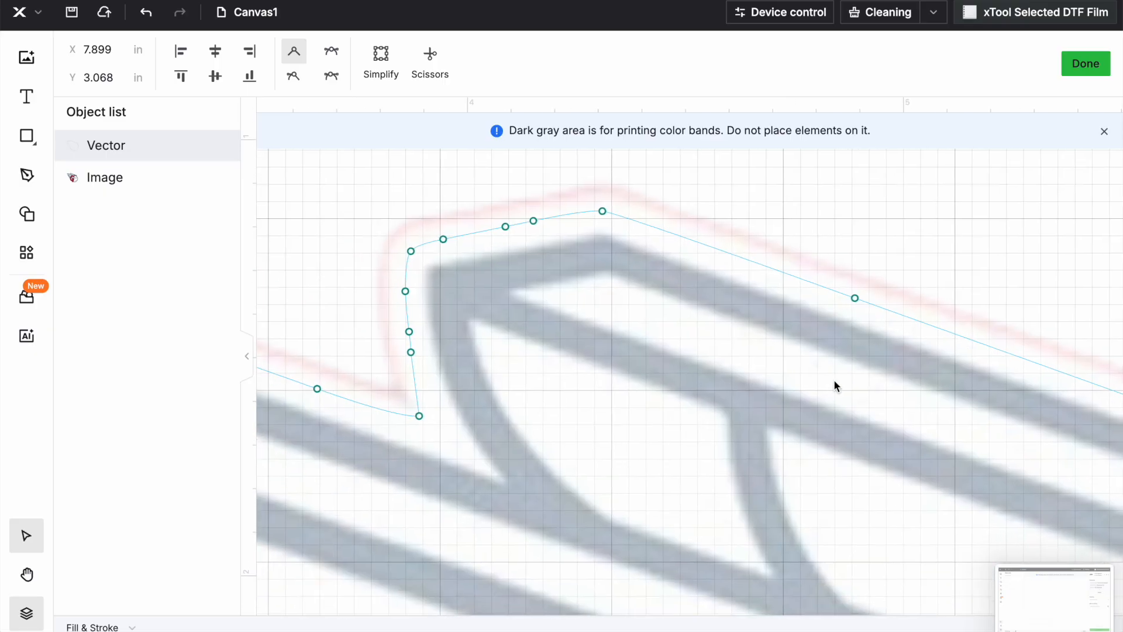
pyautogui.scroll(1, 834, 382)
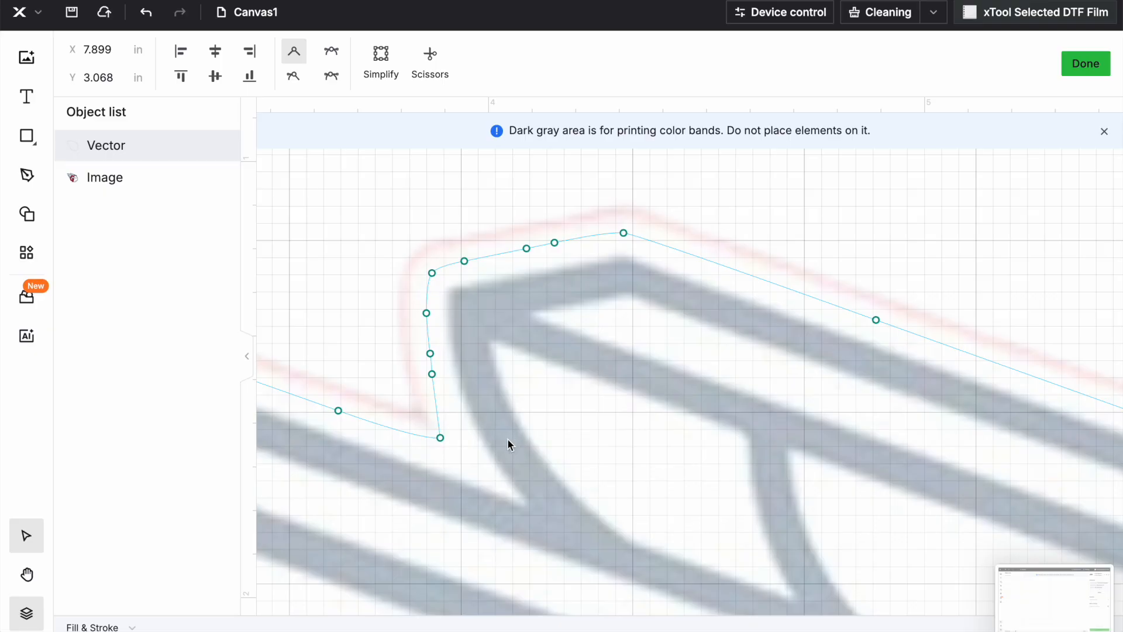
pyautogui.click(439, 438)
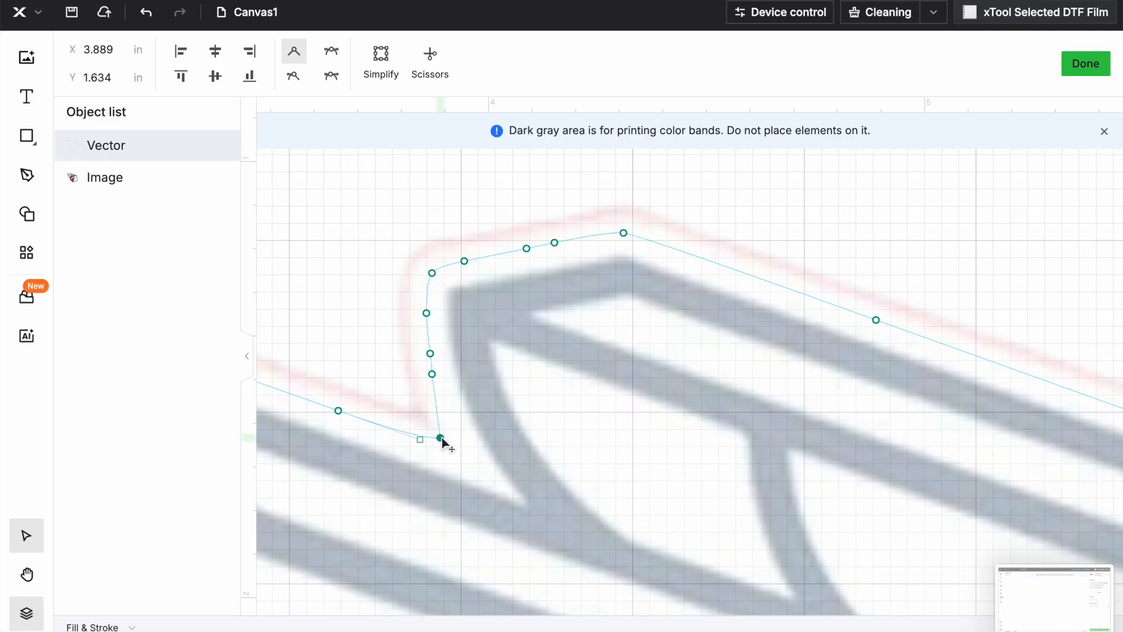
pyautogui.moveTo(440, 439); pyautogui.dragTo(446, 442)
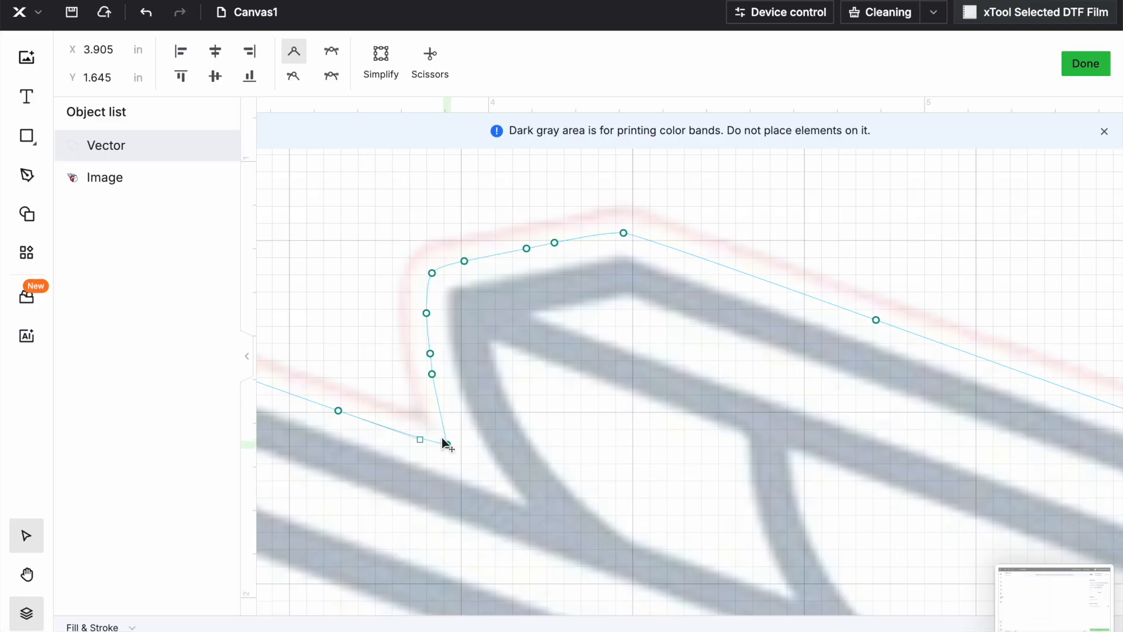
# Step: Finish editing the outline's nodes and check how the outline follows the wings' upper and outer edges
pyautogui.click(504, 444)
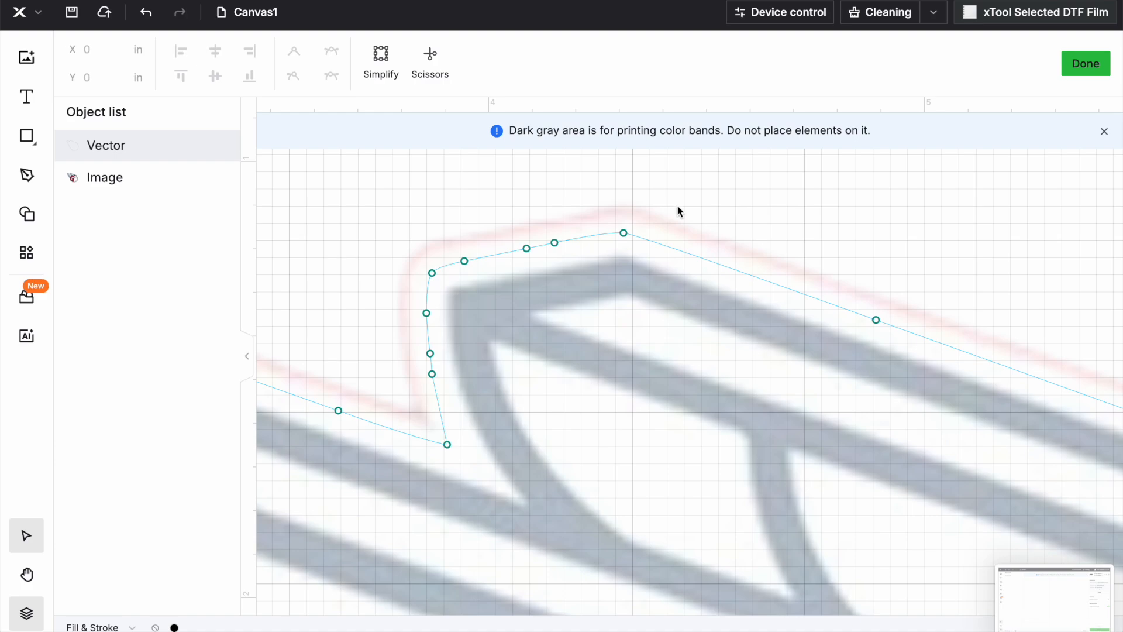
pyautogui.click(1104, 72)
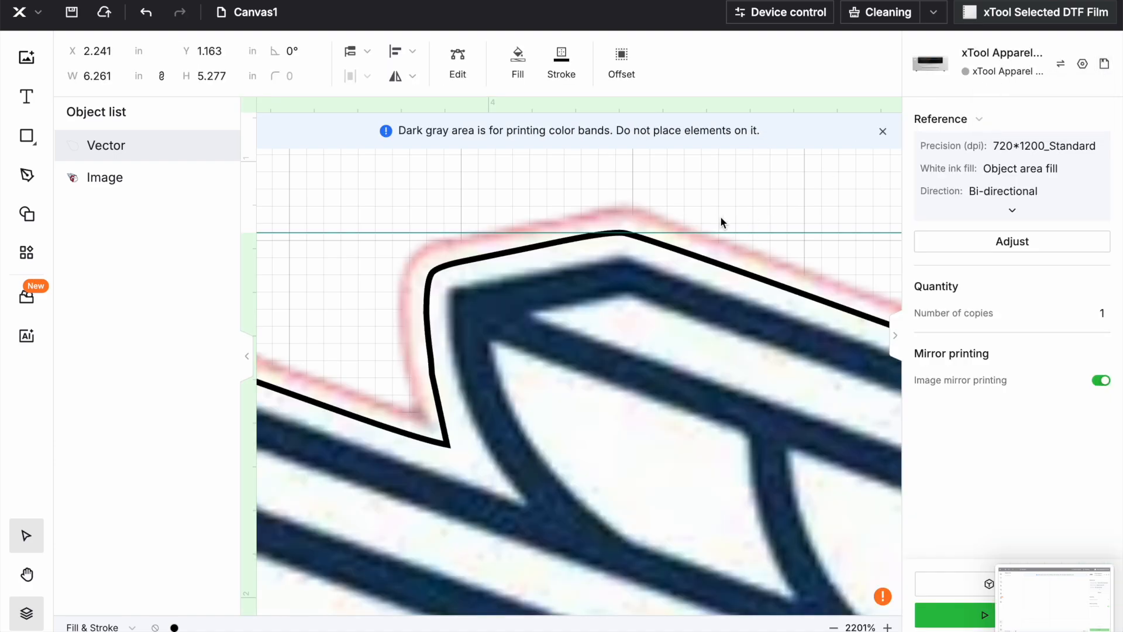
pyautogui.hscroll(-10, 617, 350)
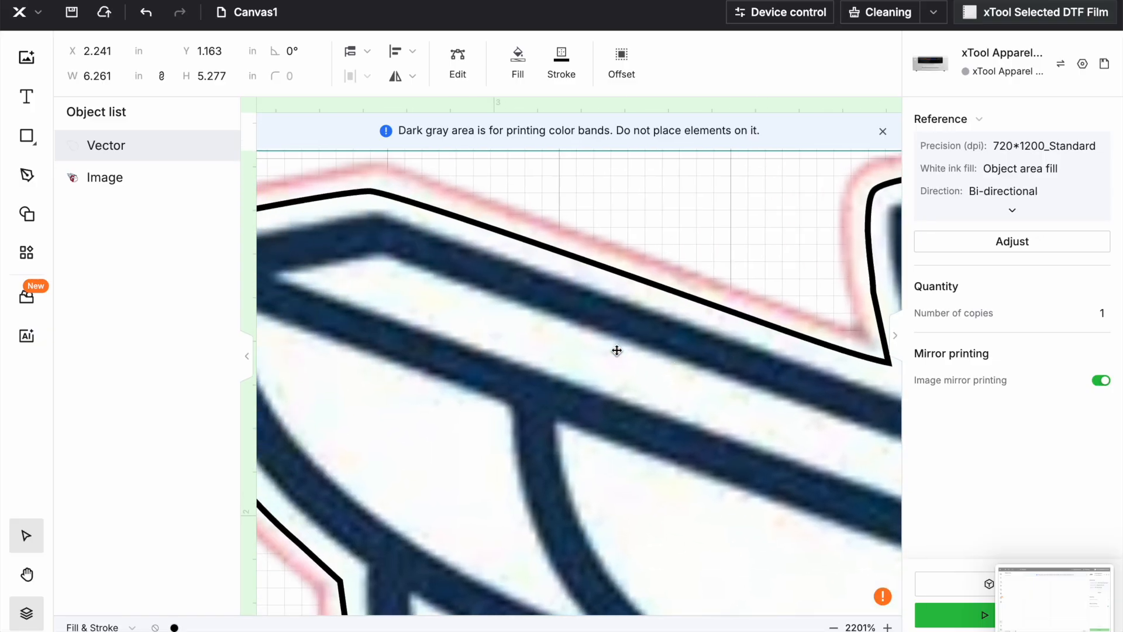
pyautogui.scroll(-5, 616, 350)
pyautogui.hscroll(3, 616, 350)
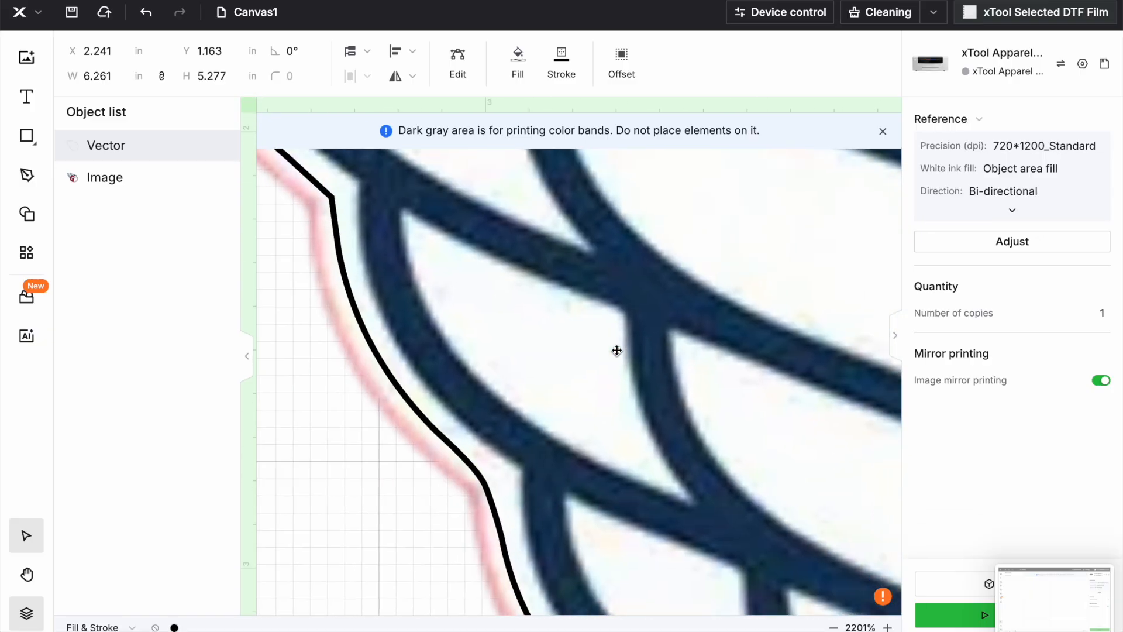
pyautogui.scroll(-10, 616, 350)
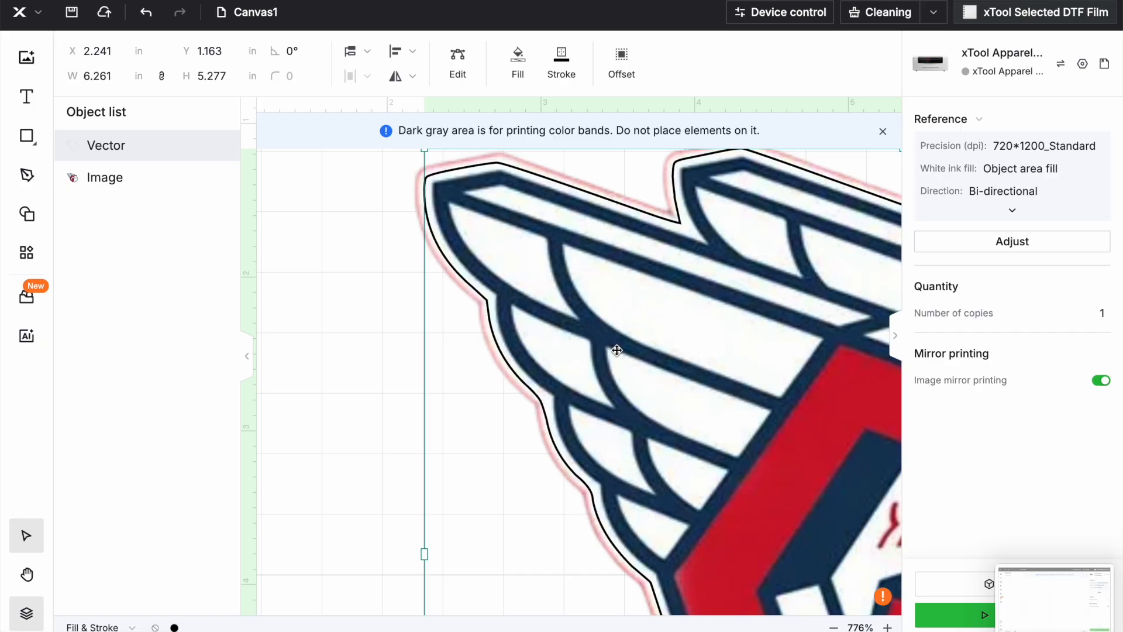
pyautogui.hscroll(3, 617, 350)
pyautogui.scroll(-1, 617, 350)
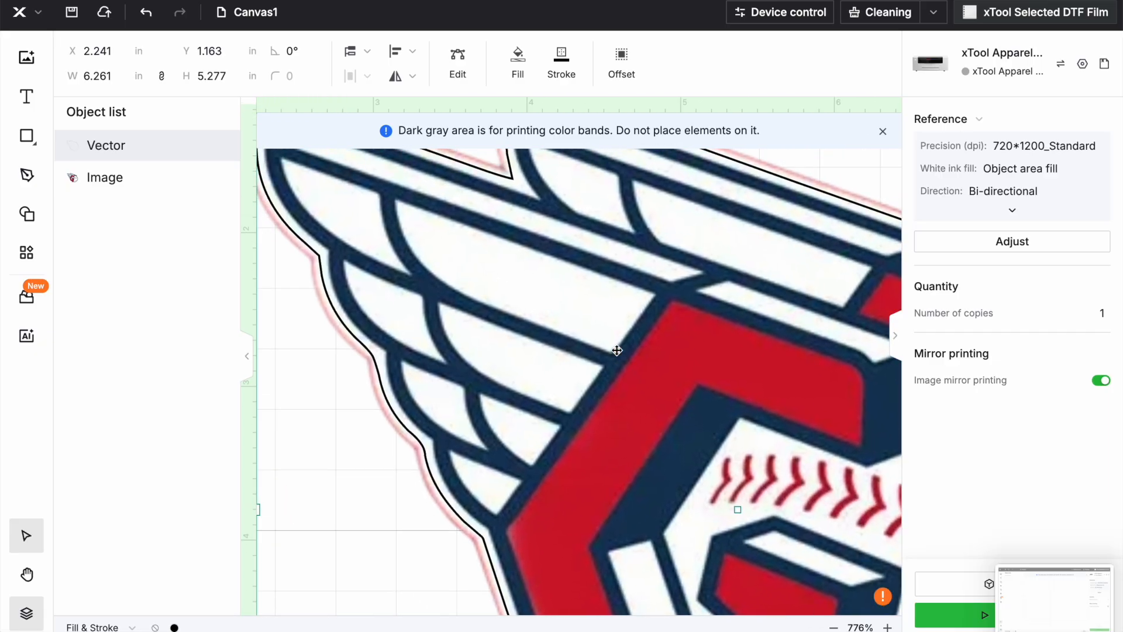
# Step: Hide the logo image, examine the smoothness of the bare outline around the whole shape, and show the image again
pyautogui.moveTo(233, 176)
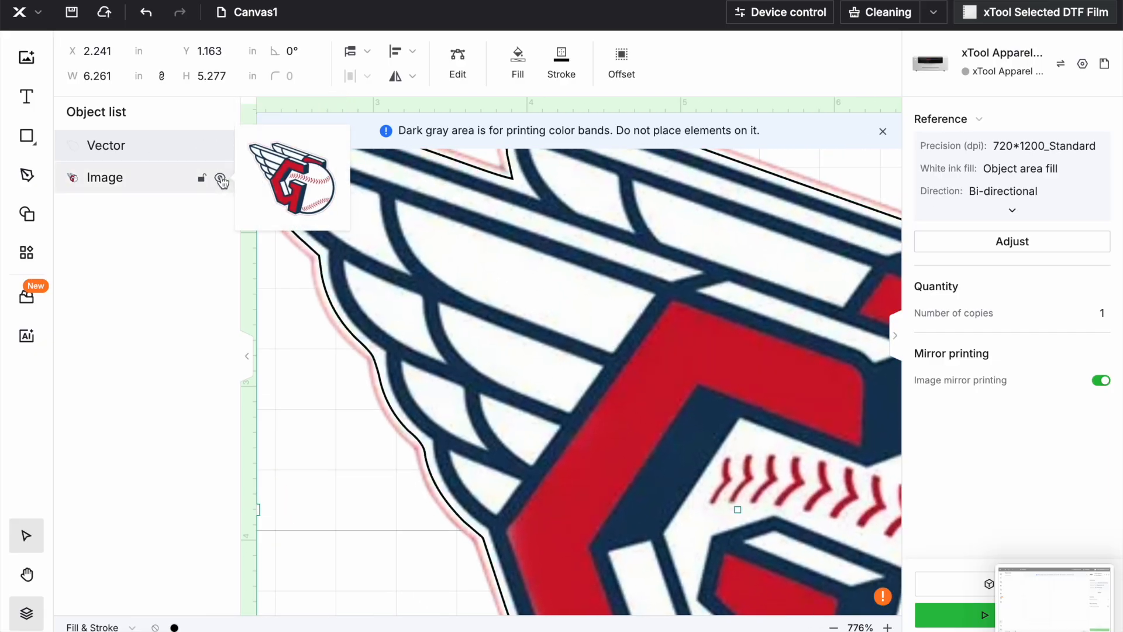
pyautogui.click(221, 178)
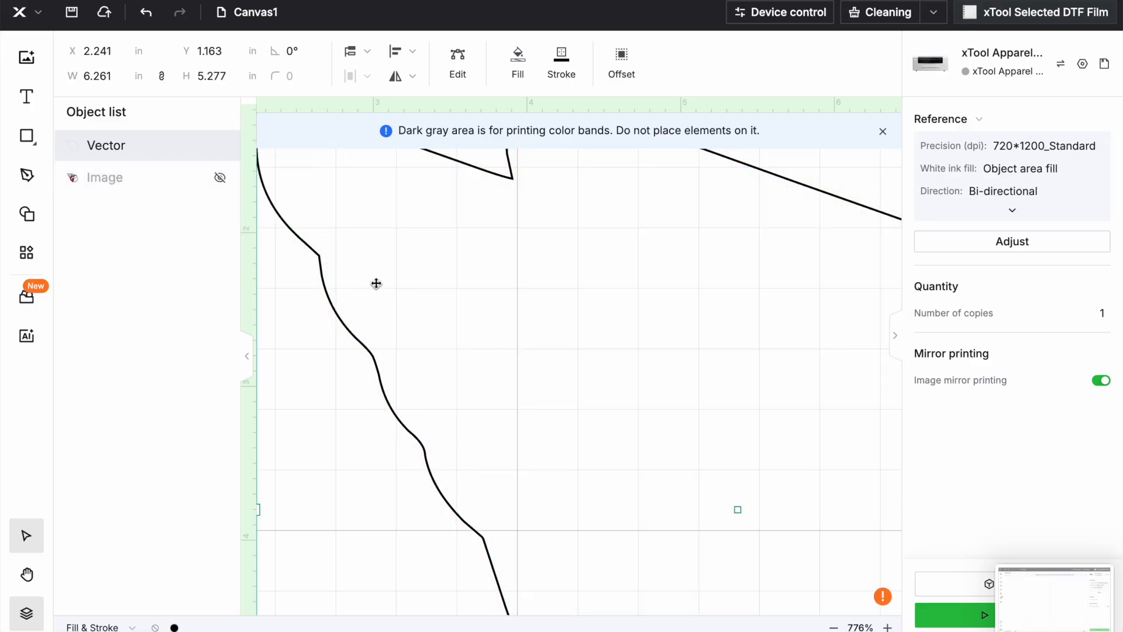
pyautogui.scroll(-1, 533, 332)
pyautogui.scroll(-1, 533, 332)
pyautogui.scroll(-5, 533, 331)
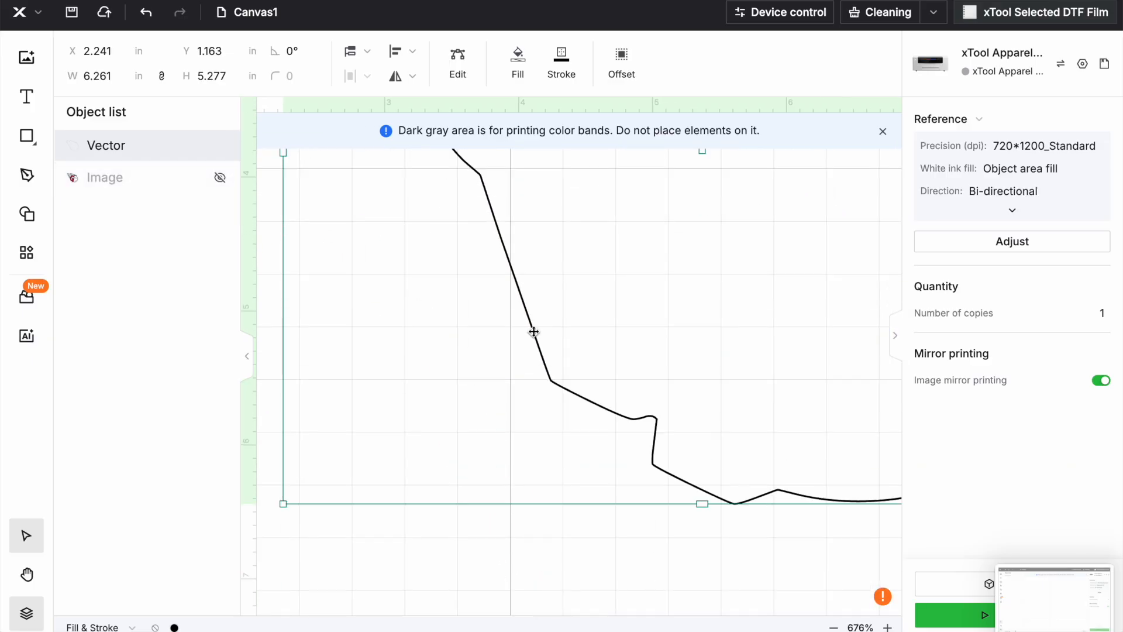
pyautogui.hscroll(3, 534, 332)
pyautogui.scroll(5, 533, 332)
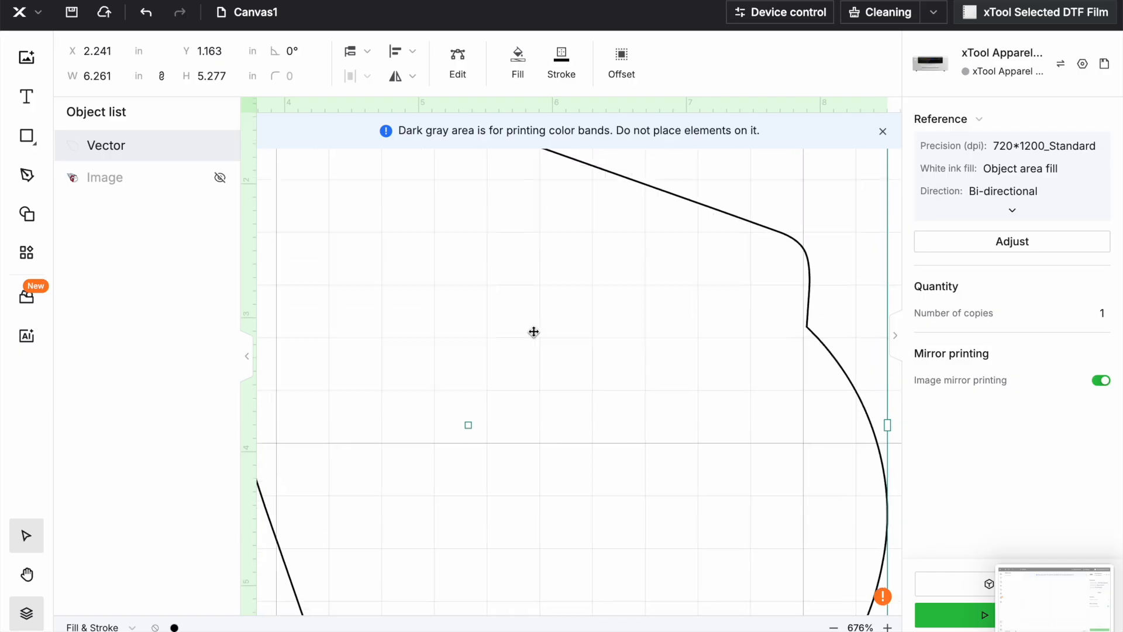
pyautogui.hscroll(-2, 533, 332)
pyautogui.scroll(2, 533, 331)
pyautogui.hscroll(-4, 533, 332)
pyautogui.scroll(-4, 533, 331)
pyautogui.scroll(-5, 533, 332)
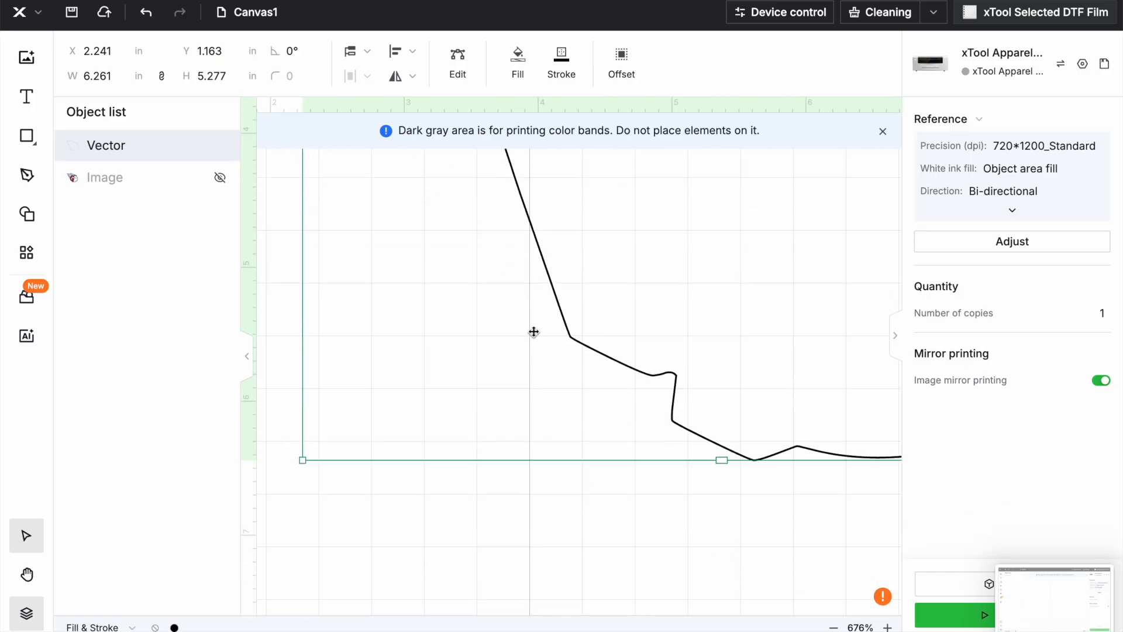
pyautogui.scroll(2, 533, 332)
pyautogui.hscroll(2, 534, 331)
pyautogui.scroll(5, 533, 331)
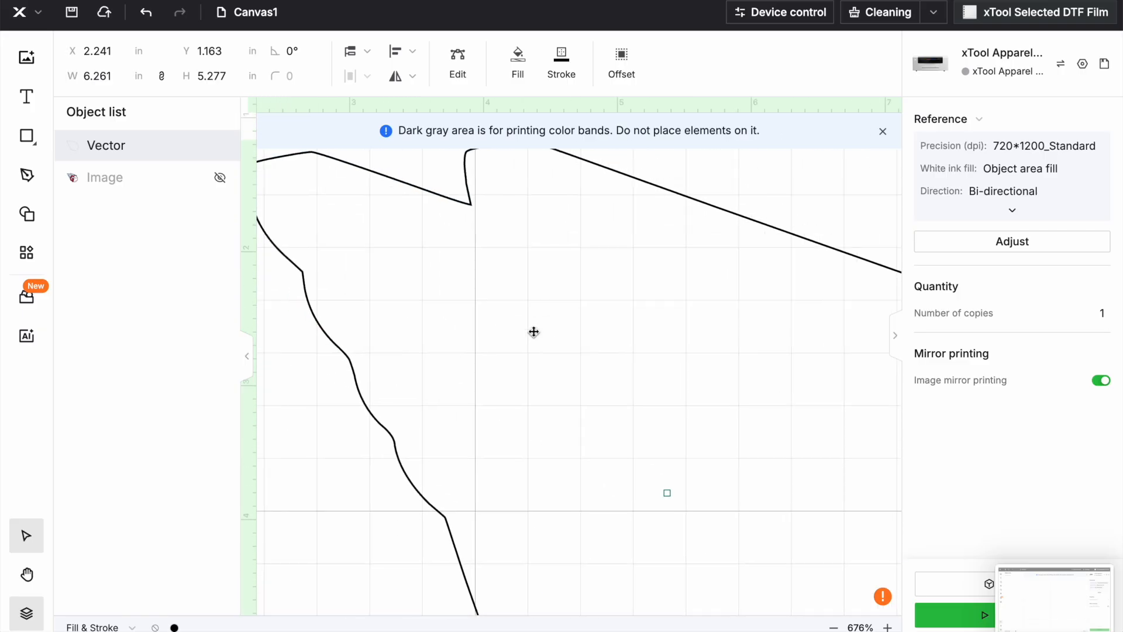
pyautogui.hscroll(-1, 533, 332)
pyautogui.scroll(-2, 533, 332)
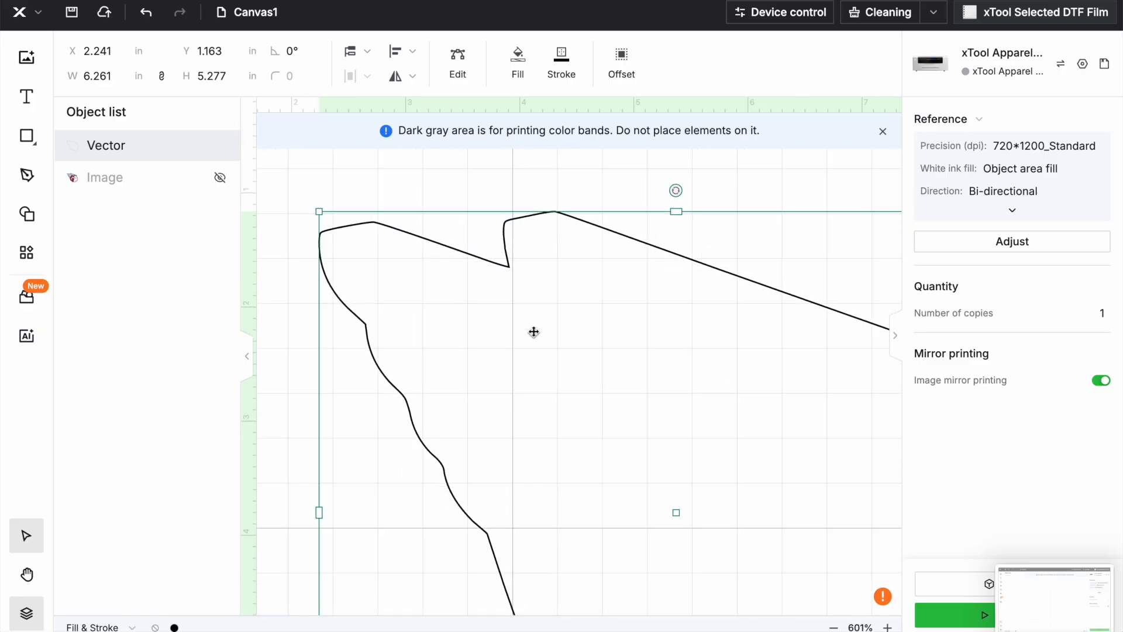
pyautogui.scroll(-2, 533, 332)
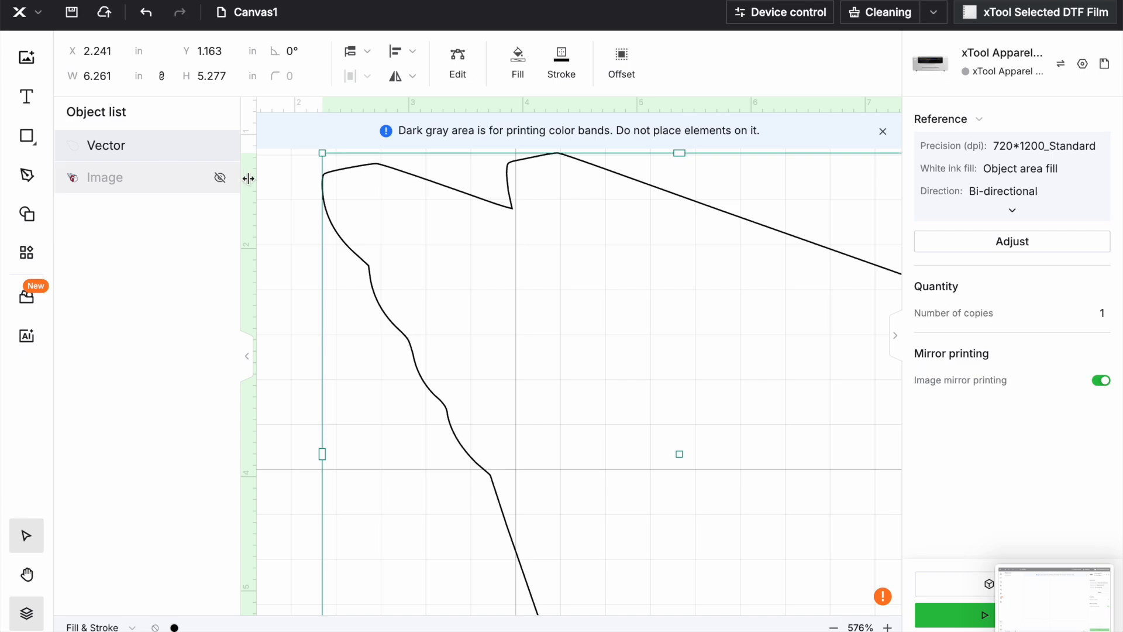
pyautogui.click(222, 184)
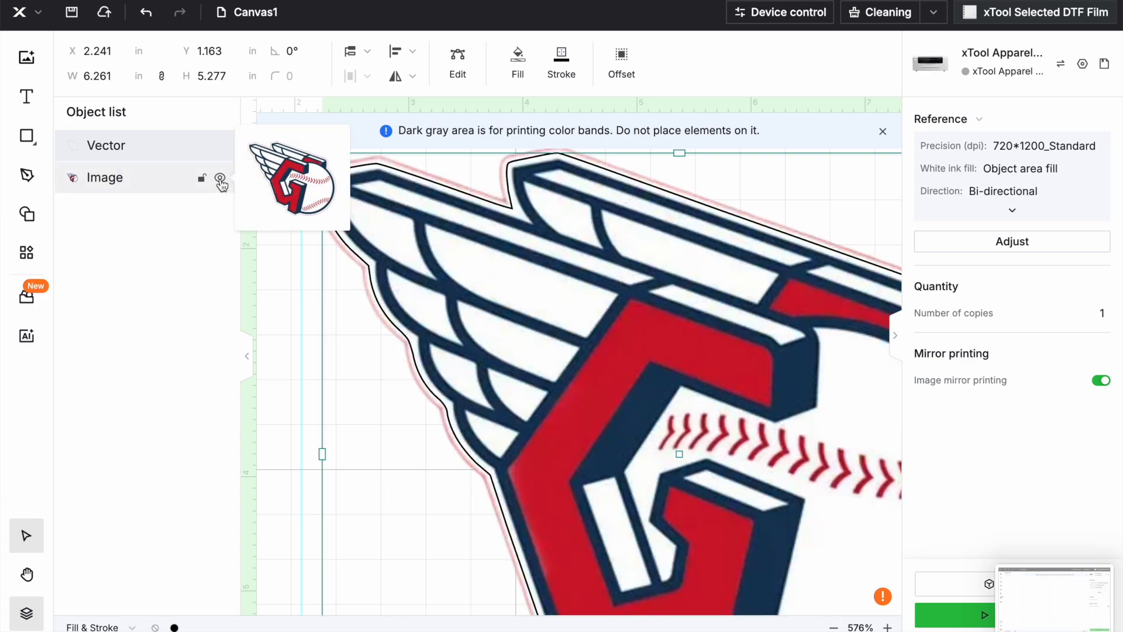
# Step: Select the outline and the logo image together and create a mask that crops the image to the outline
pyautogui.scroll(3, 492, 186)
pyautogui.click(493, 192)
pyautogui.moveTo(477, 194); pyautogui.dragTo(696, 448)
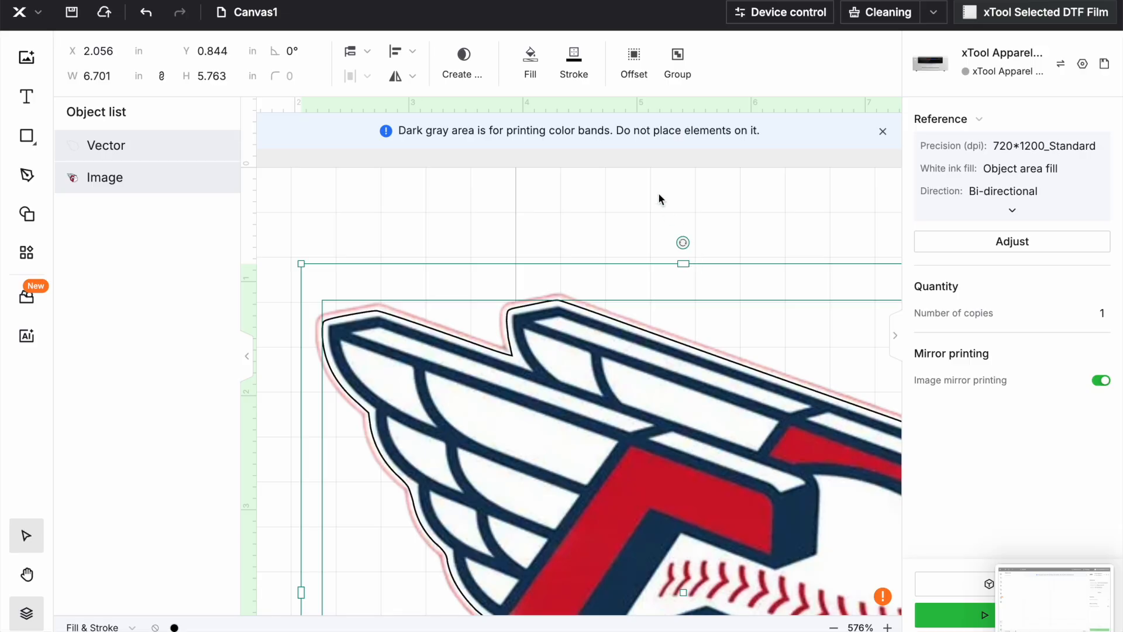
pyautogui.click(465, 58)
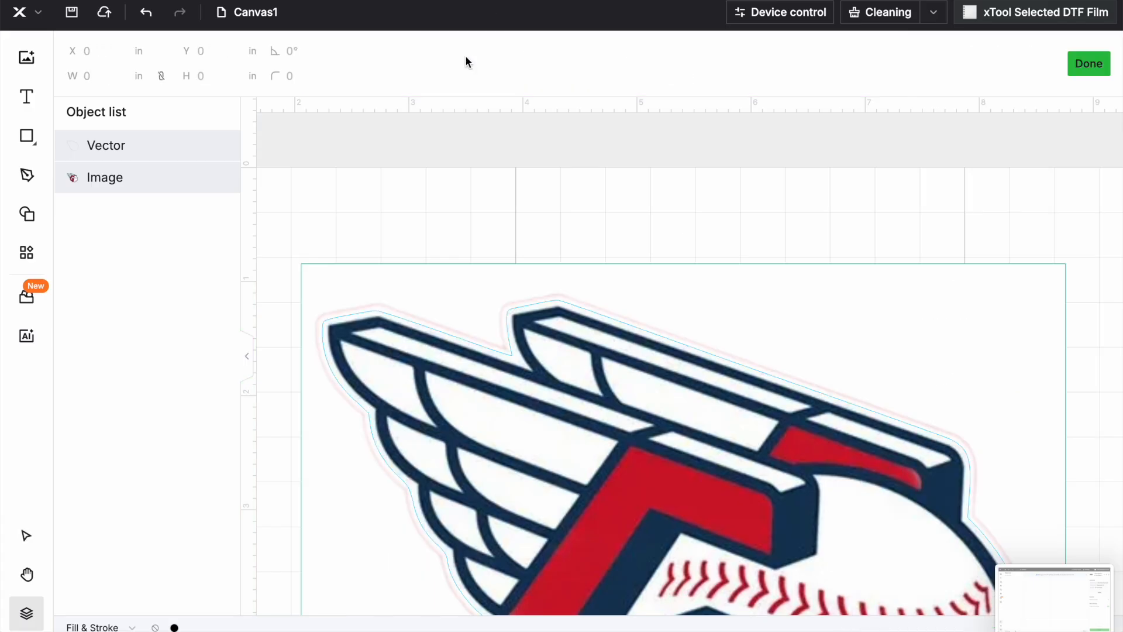
pyautogui.click(1088, 66)
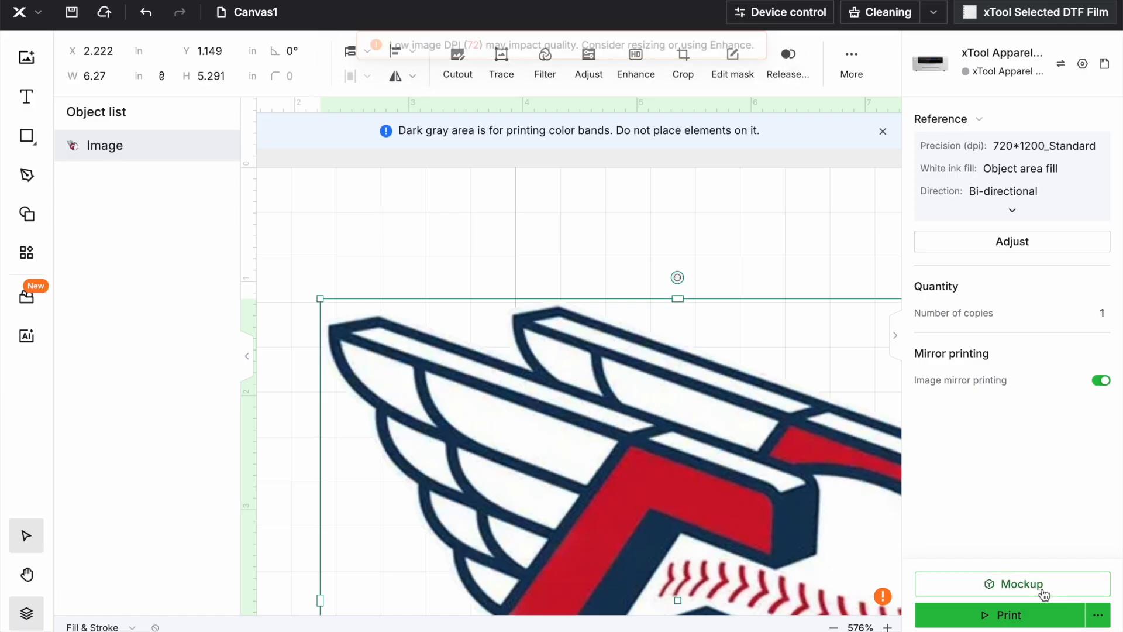
pyautogui.click(726, 233)
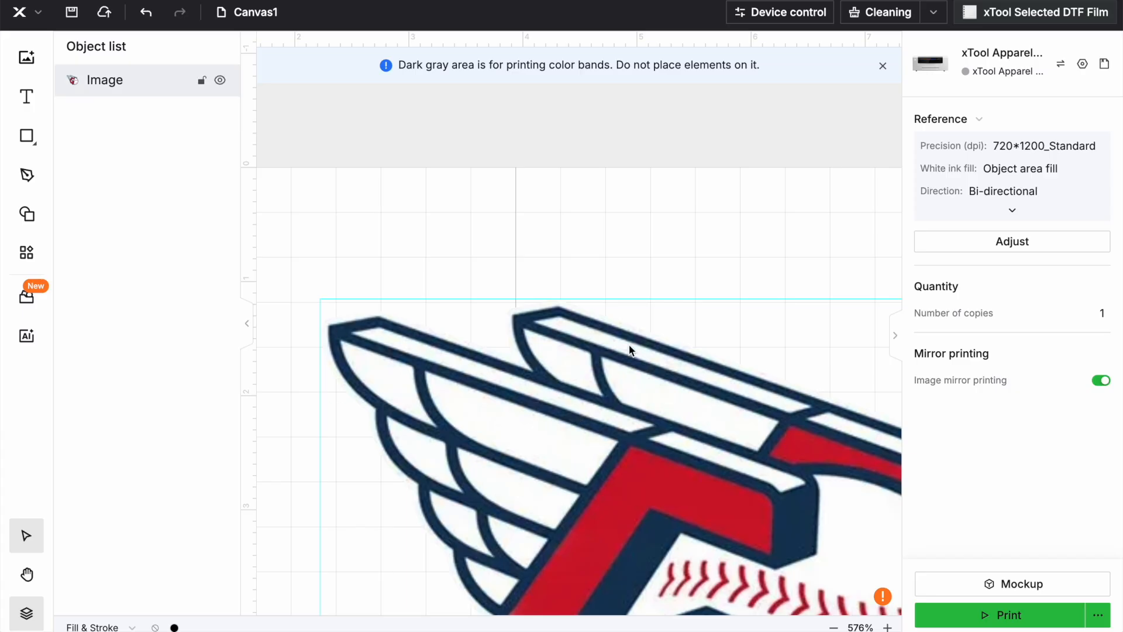
# Step: Draw a rectangle about 5.18 by 3.47 in over the logo's wings and send it to the back
pyautogui.click(29, 137)
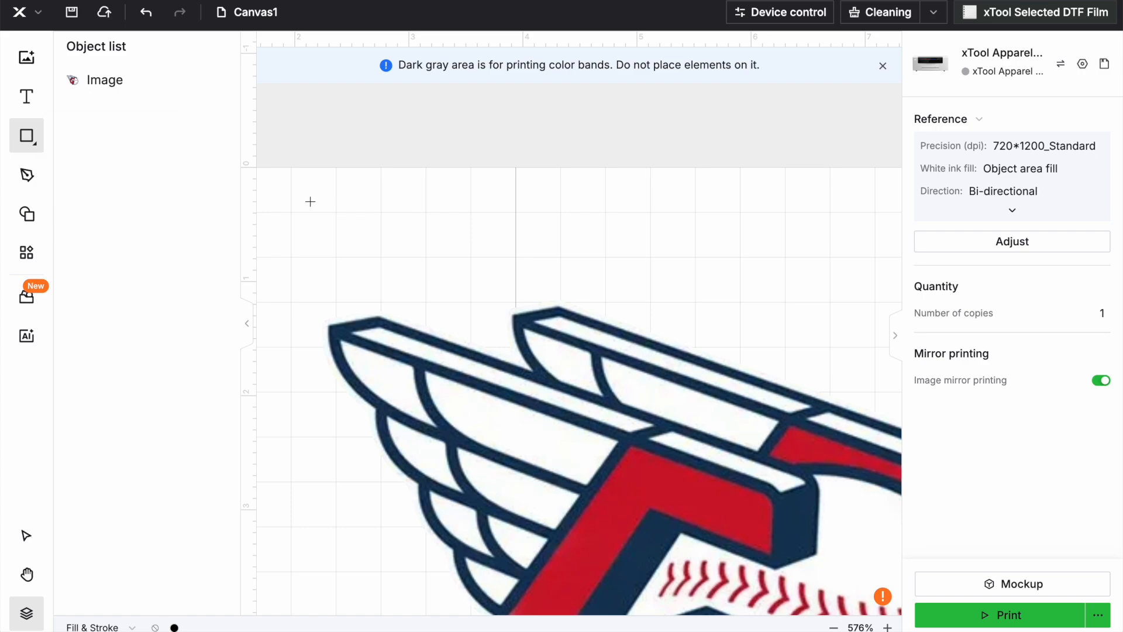
pyautogui.moveTo(276, 200); pyautogui.dragTo(772, 586)
pyautogui.moveTo(913, 588); pyautogui.dragTo(866, 596)
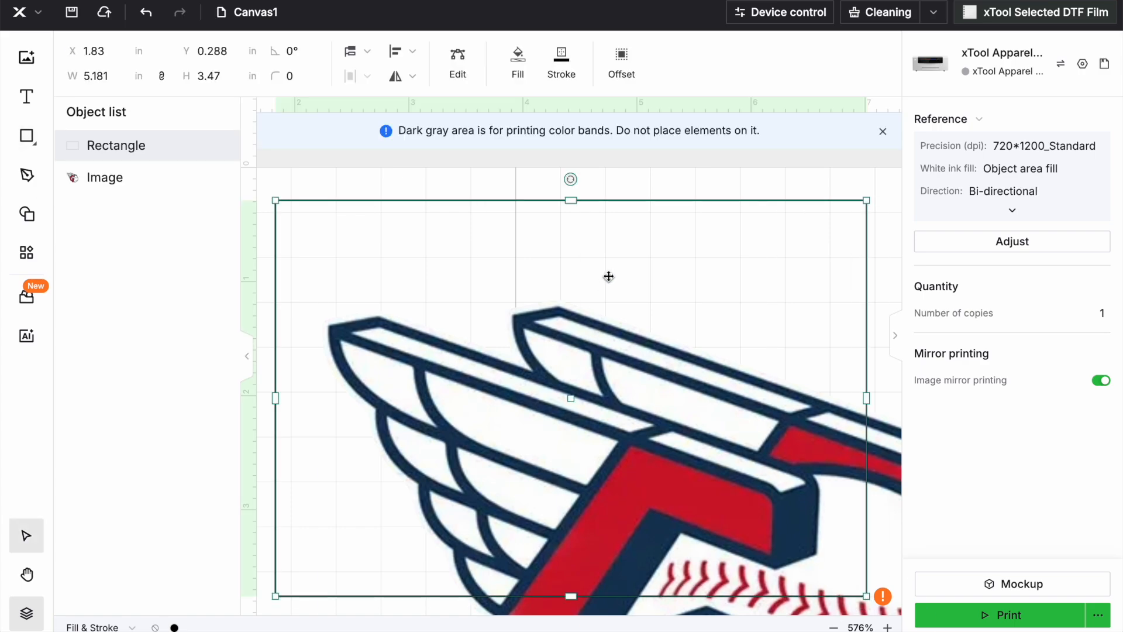
pyautogui.rightClick(604, 248)
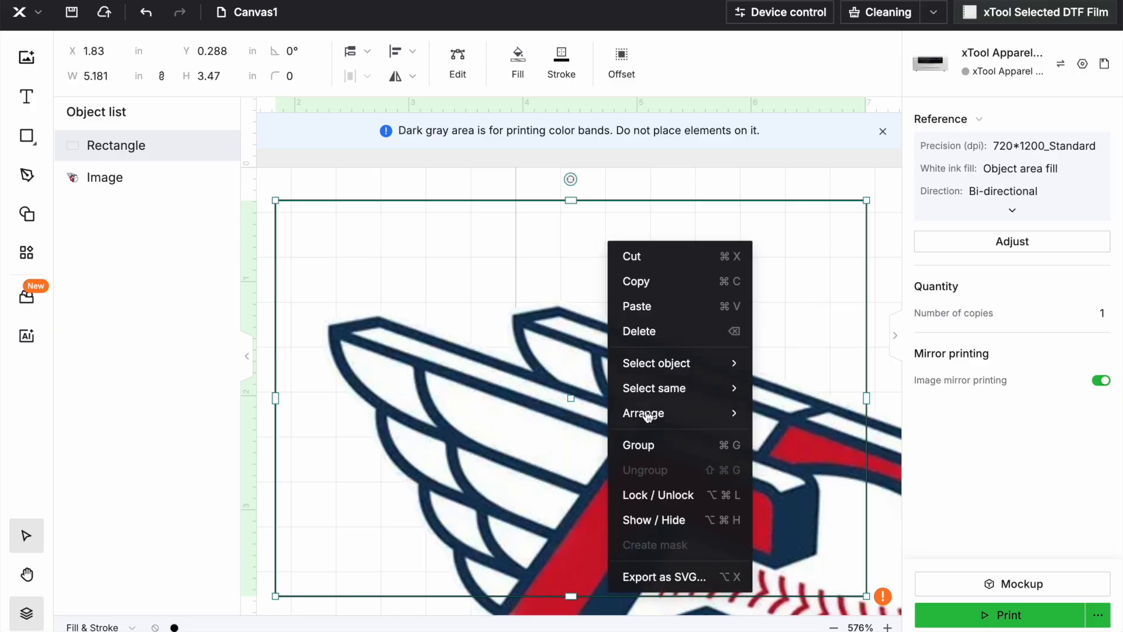
pyautogui.moveTo(647, 414)
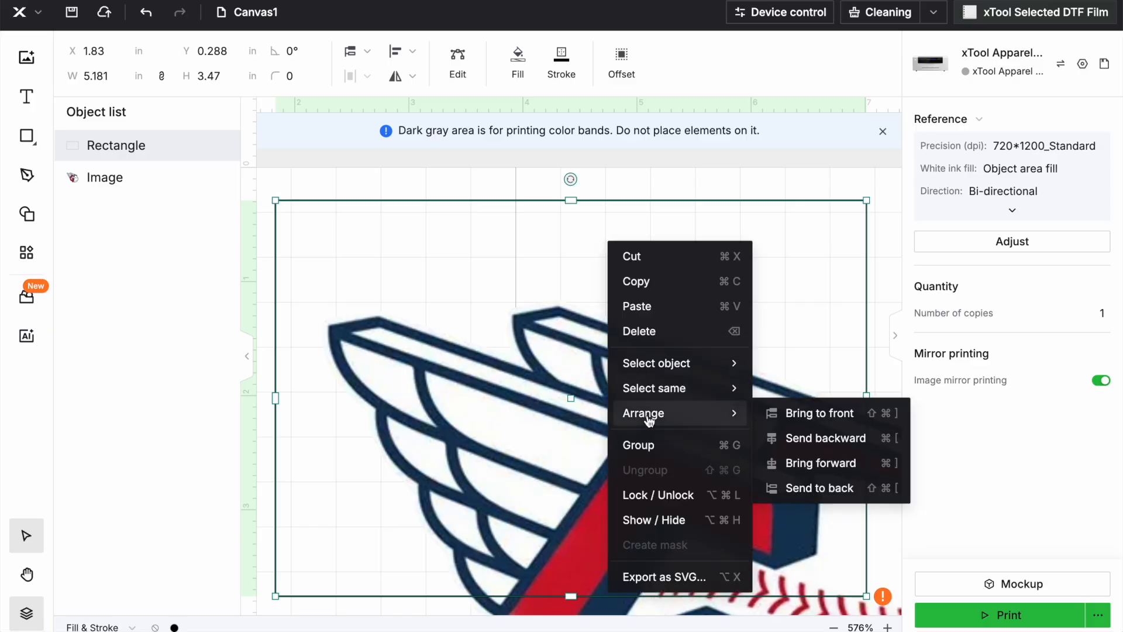
pyautogui.click(812, 490)
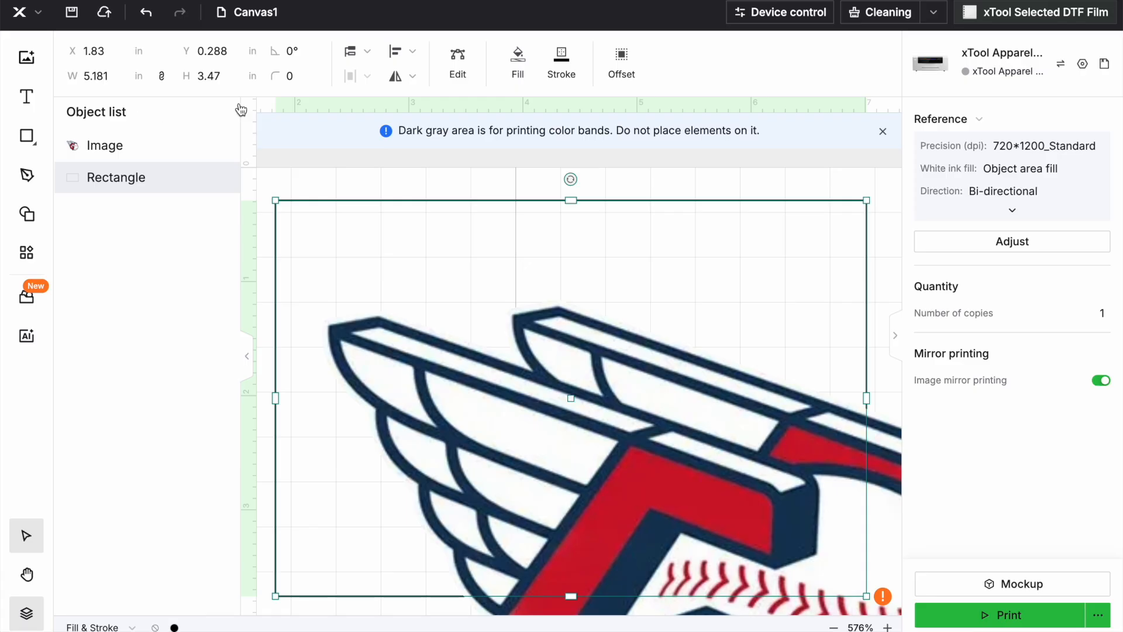
# Step: Fill the rectangle behind the logo with solid black to check the masked edge
pyautogui.click(515, 60)
pyautogui.moveTo(357, 335); pyautogui.dragTo(236, 419)
pyautogui.click(465, 136)
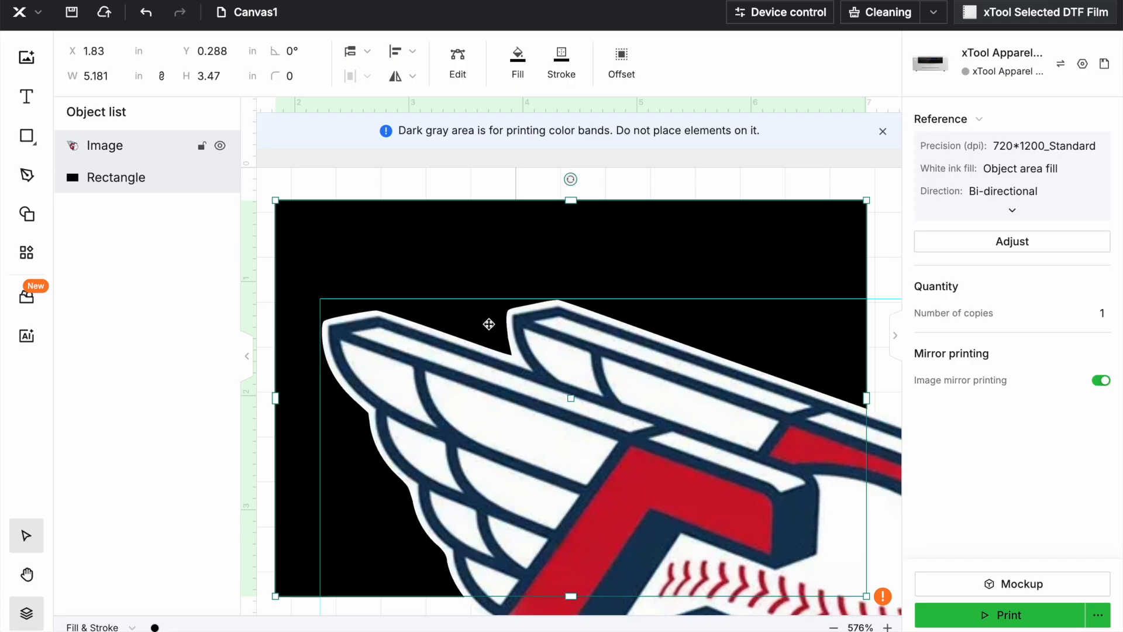
pyautogui.click(641, 185)
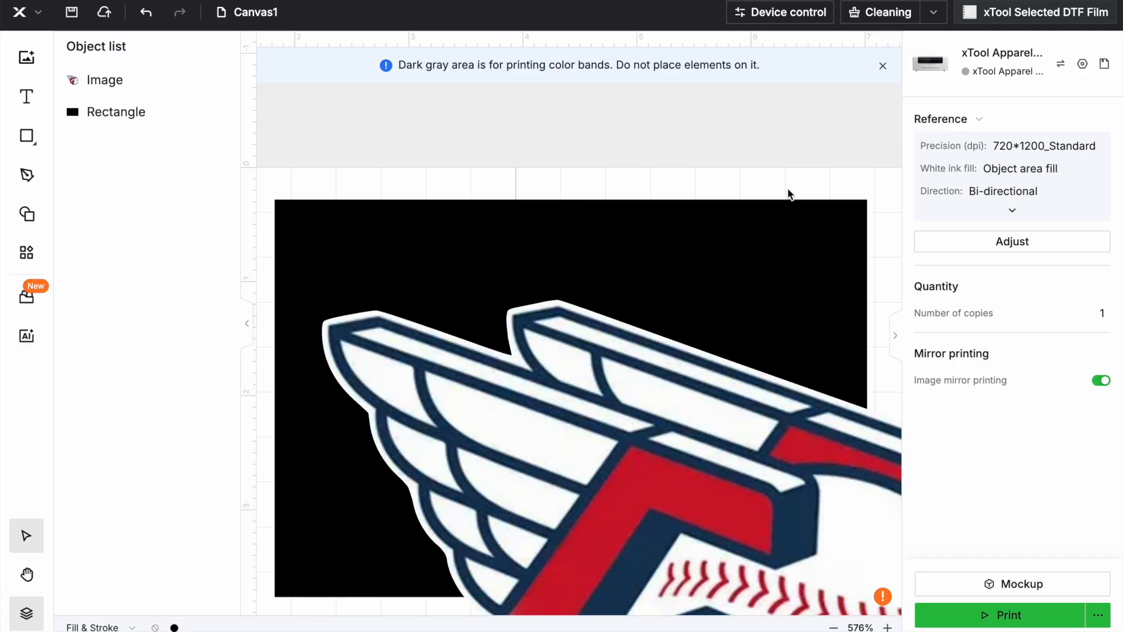
# Step: Enlarge the black rectangle to about 10.94 by 7.33 in and position it behind the whole logo at X 0.524, Y 0 in
pyautogui.scroll(-4, 787, 193)
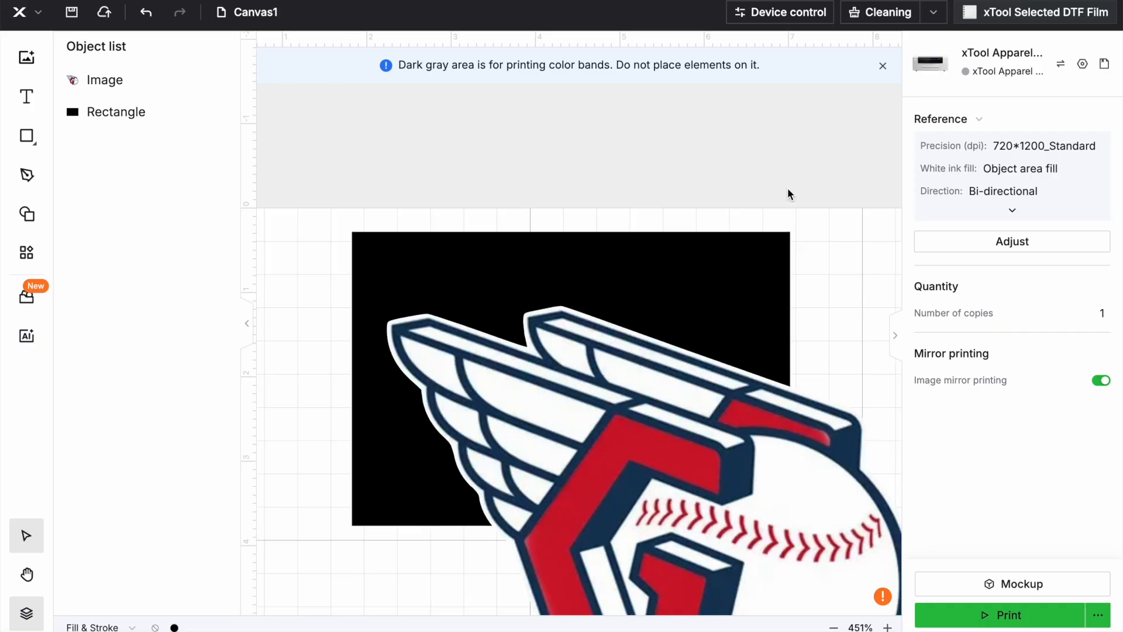
pyautogui.scroll(-2, 787, 188)
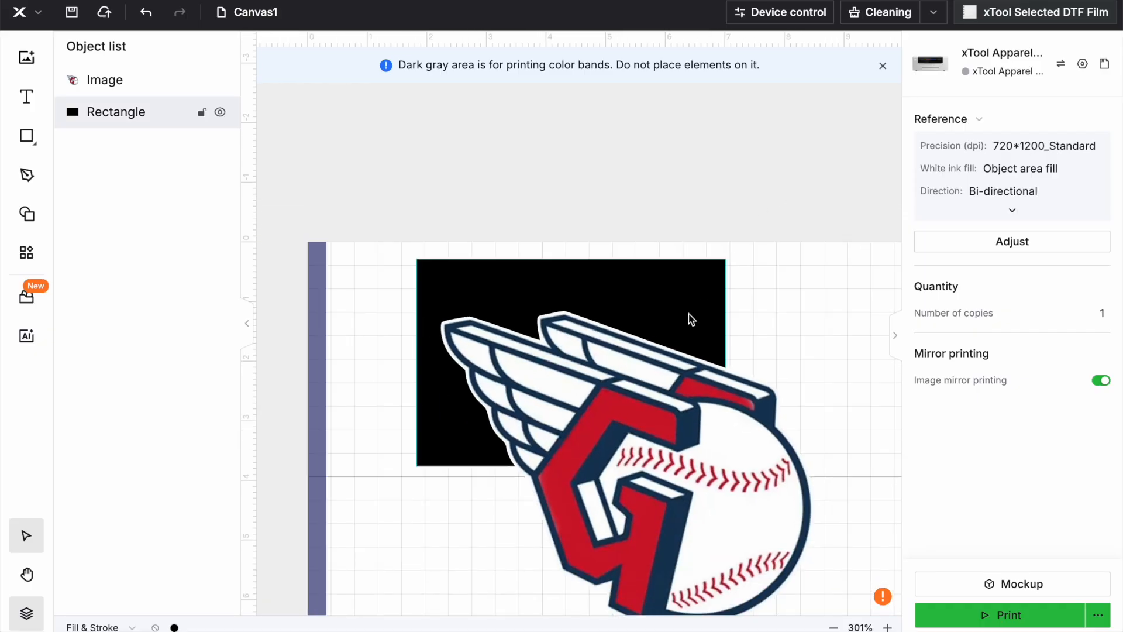
pyautogui.click(669, 264)
pyautogui.moveTo(669, 264); pyautogui.dragTo(588, 229)
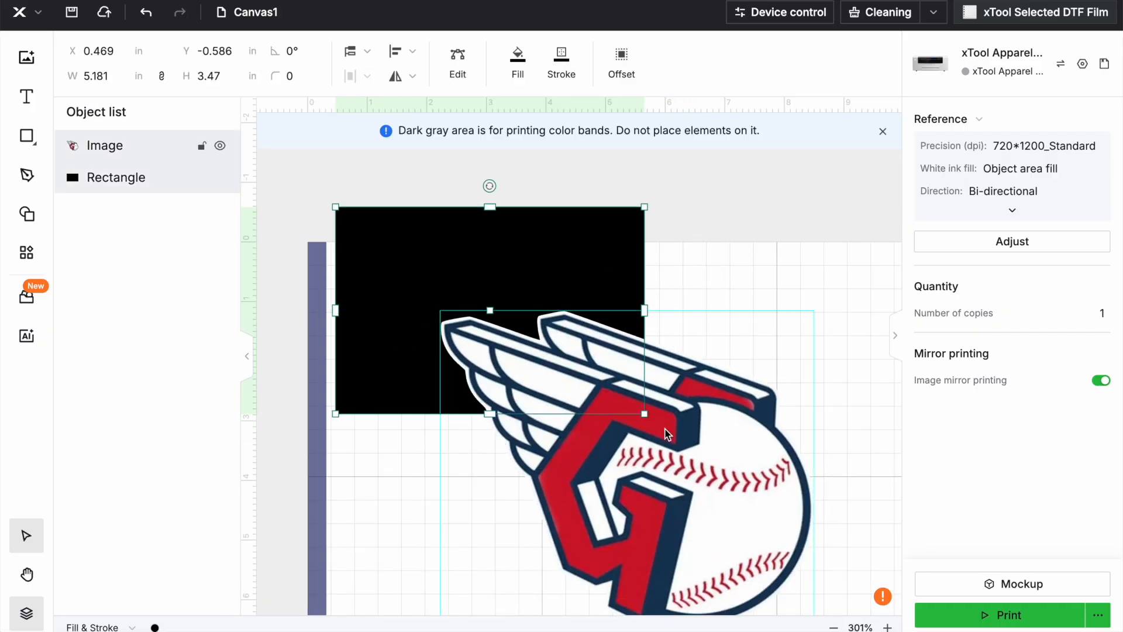
pyautogui.moveTo(645, 416); pyautogui.dragTo(987, 629)
pyautogui.scroll(-2, 783, 427)
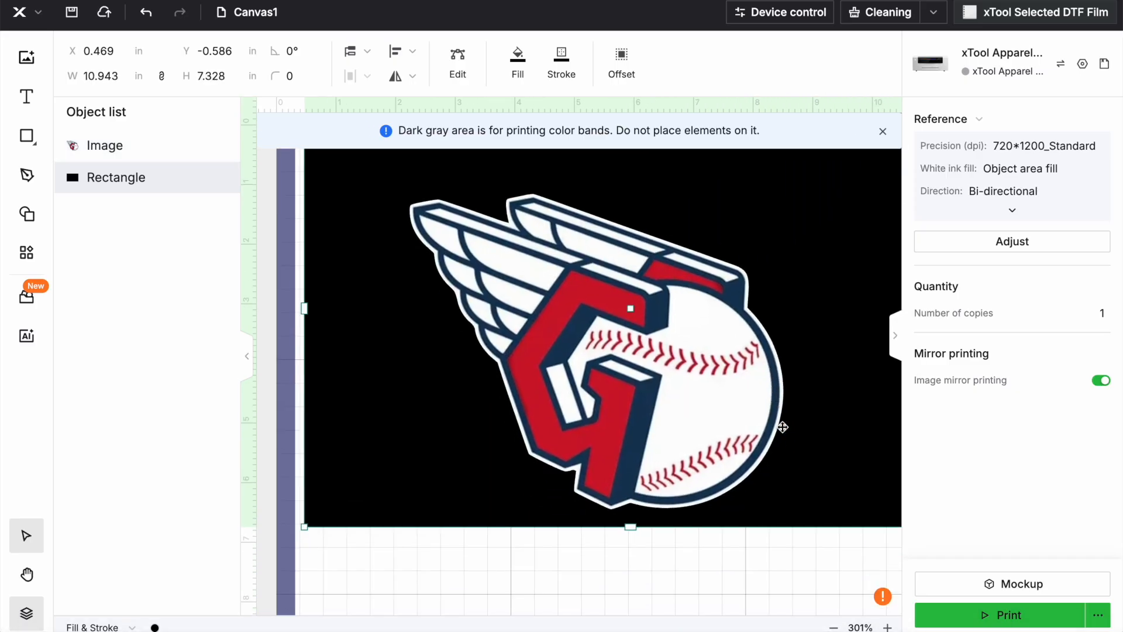
pyautogui.moveTo(797, 418); pyautogui.dragTo(801, 456)
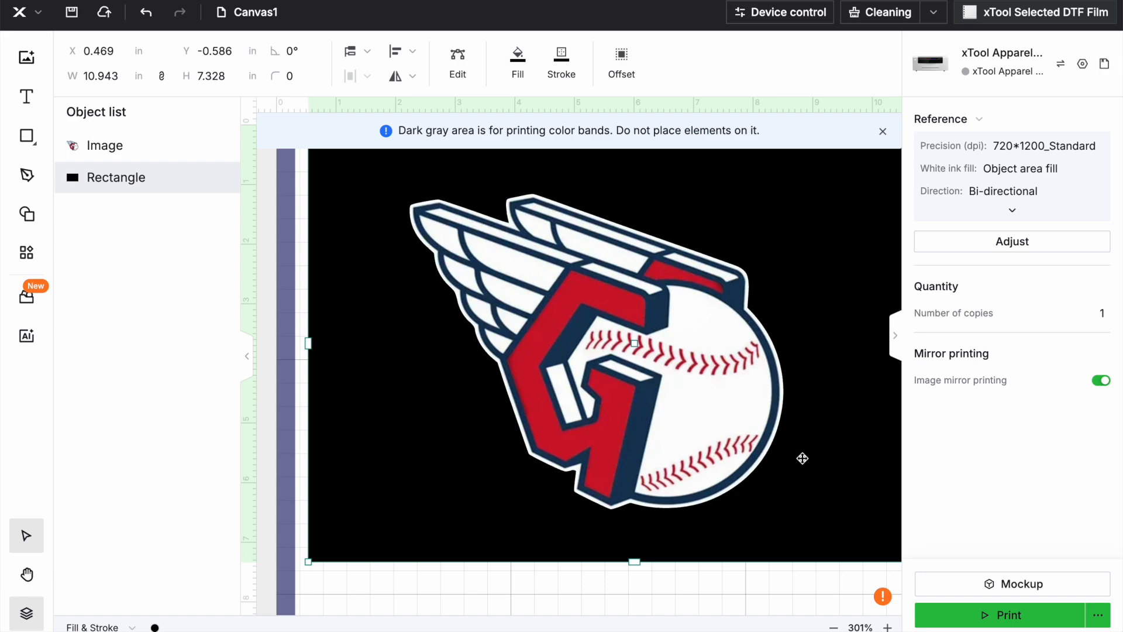
pyautogui.click(796, 588)
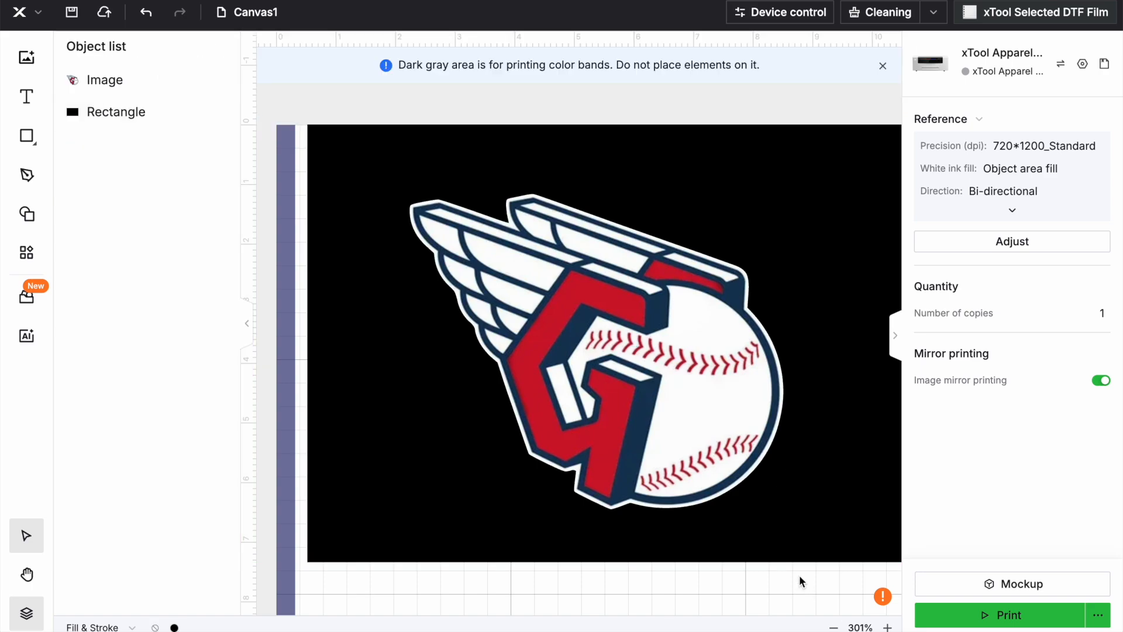
# Step: Delete the black background rectangle and select the masked logo image
pyautogui.click(812, 531)
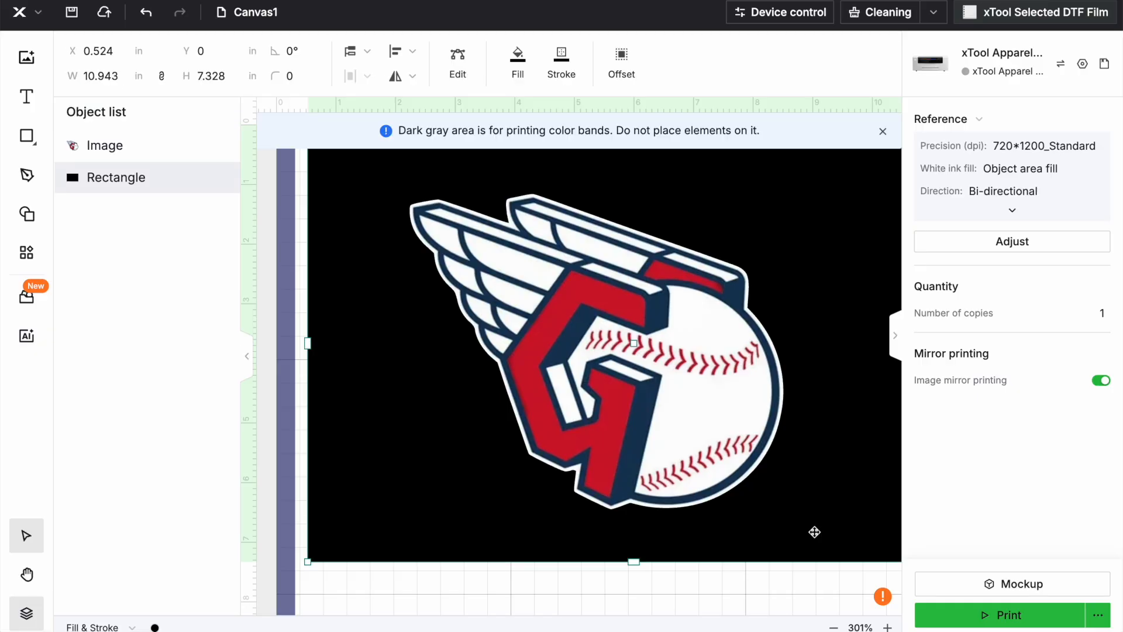
pyautogui.press('Delete')
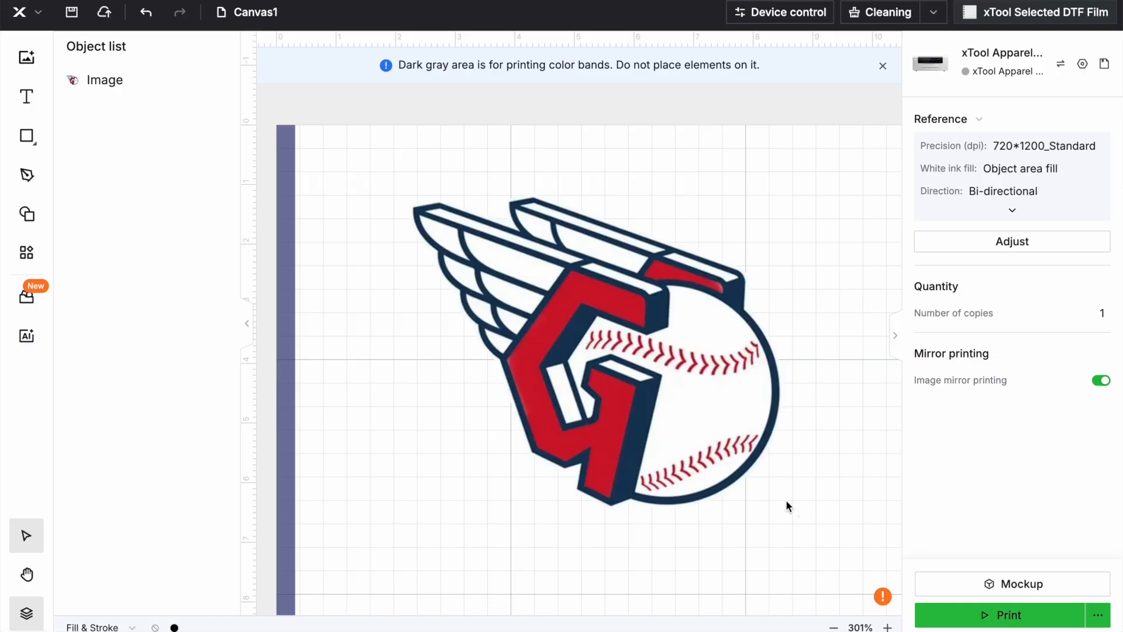
pyautogui.click(704, 431)
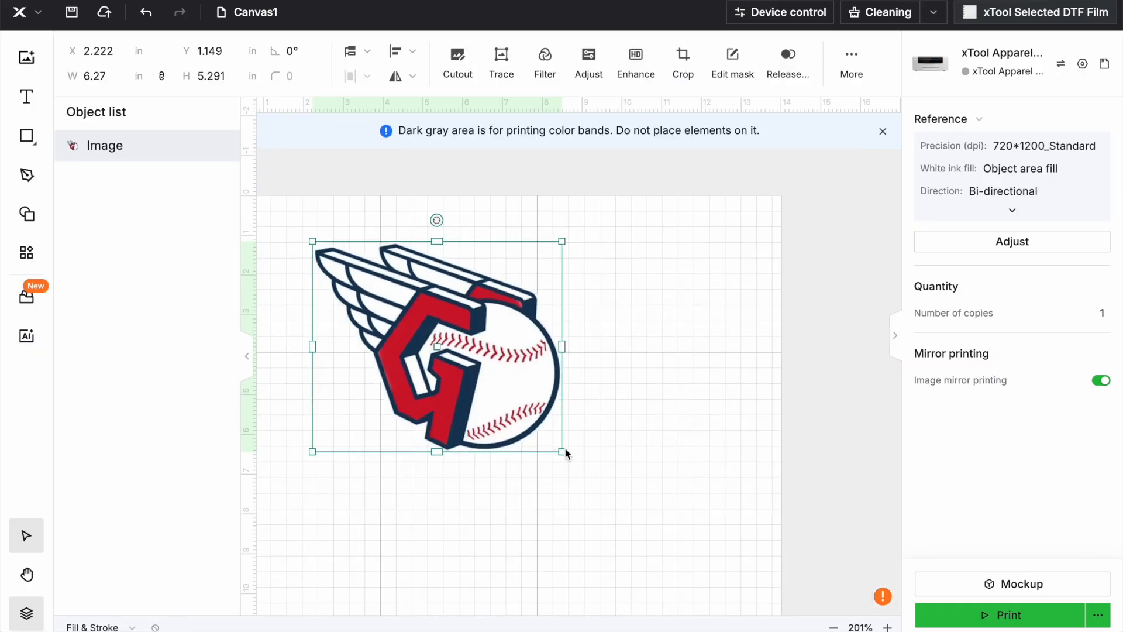
# Step: Shrink the masked logo to about 5.09 by 4.29 in and place a duplicate beside it at about X 8.39, Y 1.59 in
pyautogui.moveTo(562, 451); pyautogui.dragTo(514, 411)
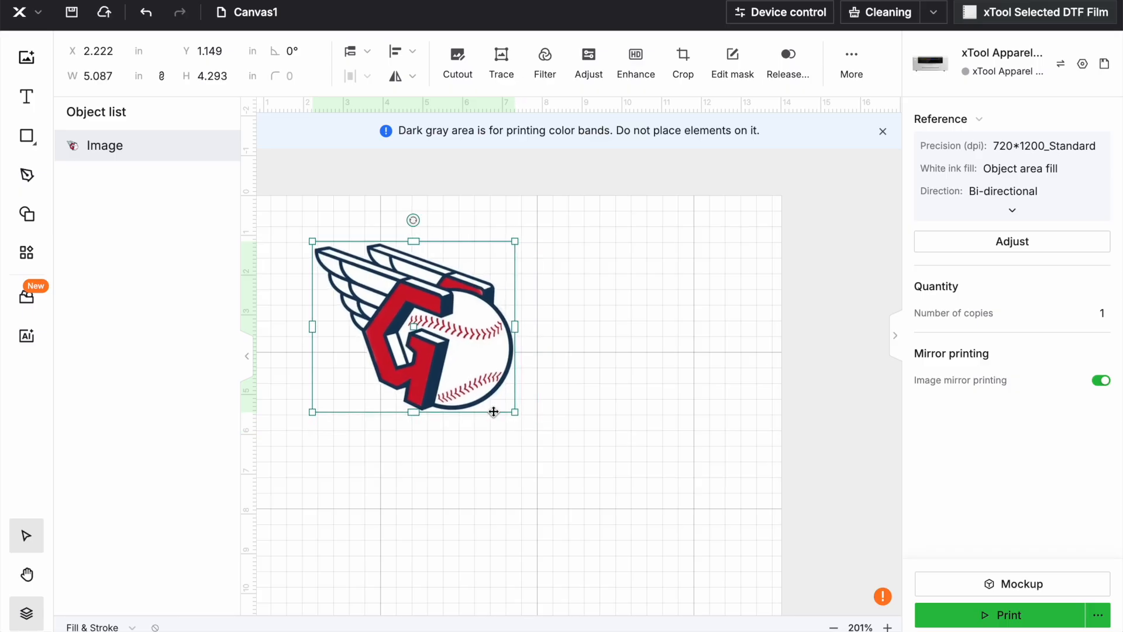
pyautogui.hotkey('ctrl', 'd')
pyautogui.moveTo(488, 358); pyautogui.dragTo(728, 369)
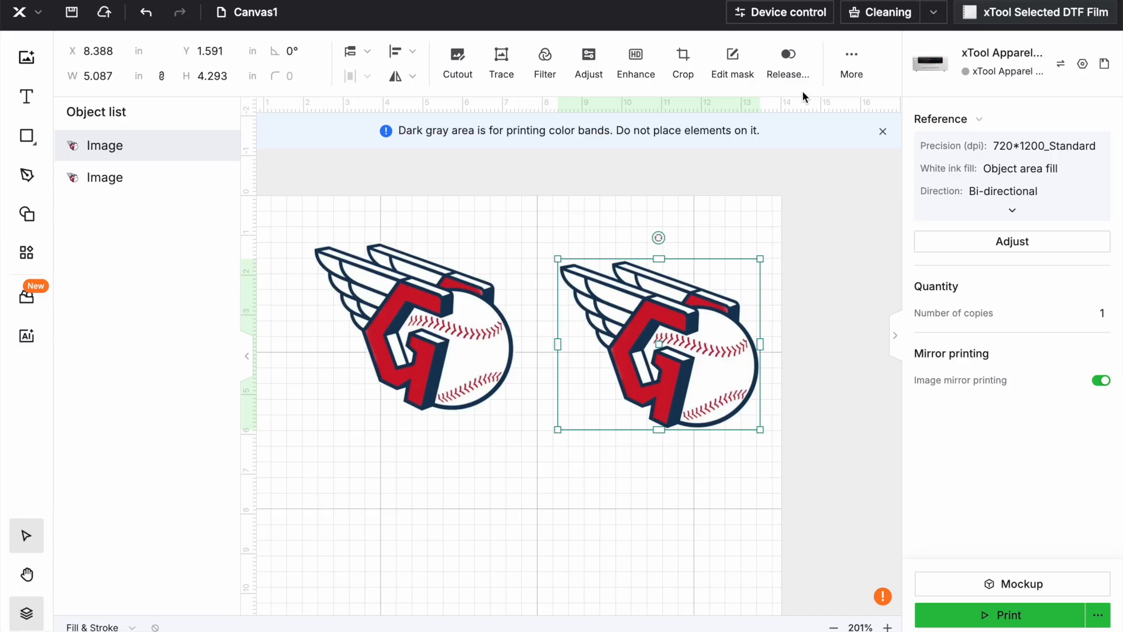
# Step: Release the mask on the duplicate logo and delete the separated outline vector
pyautogui.click(786, 61)
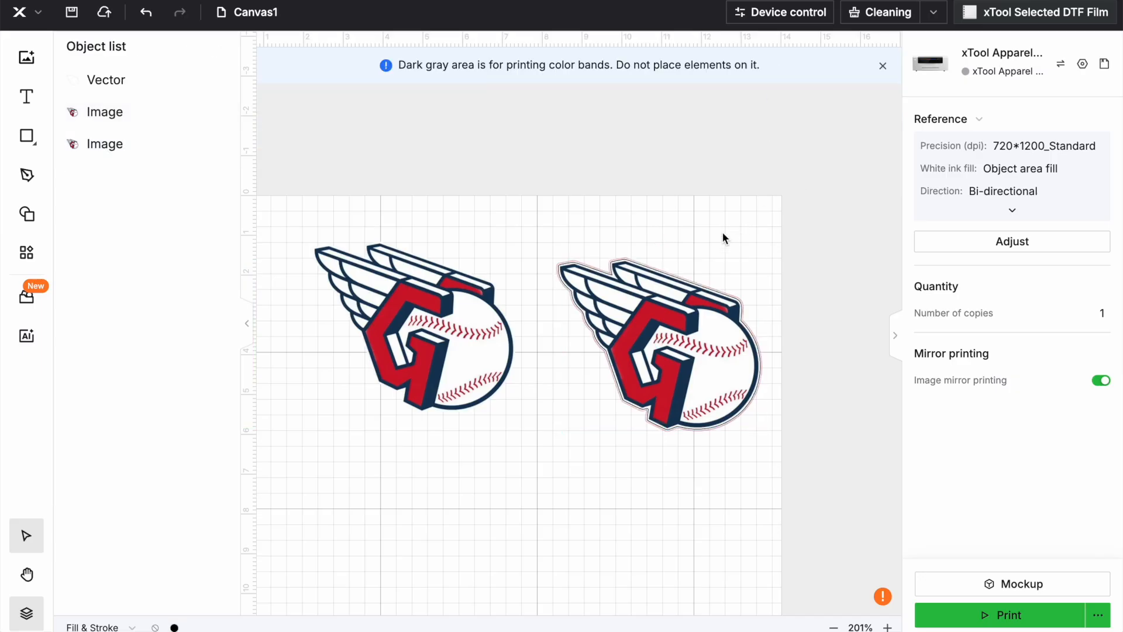
pyautogui.moveTo(684, 367); pyautogui.dragTo(654, 454)
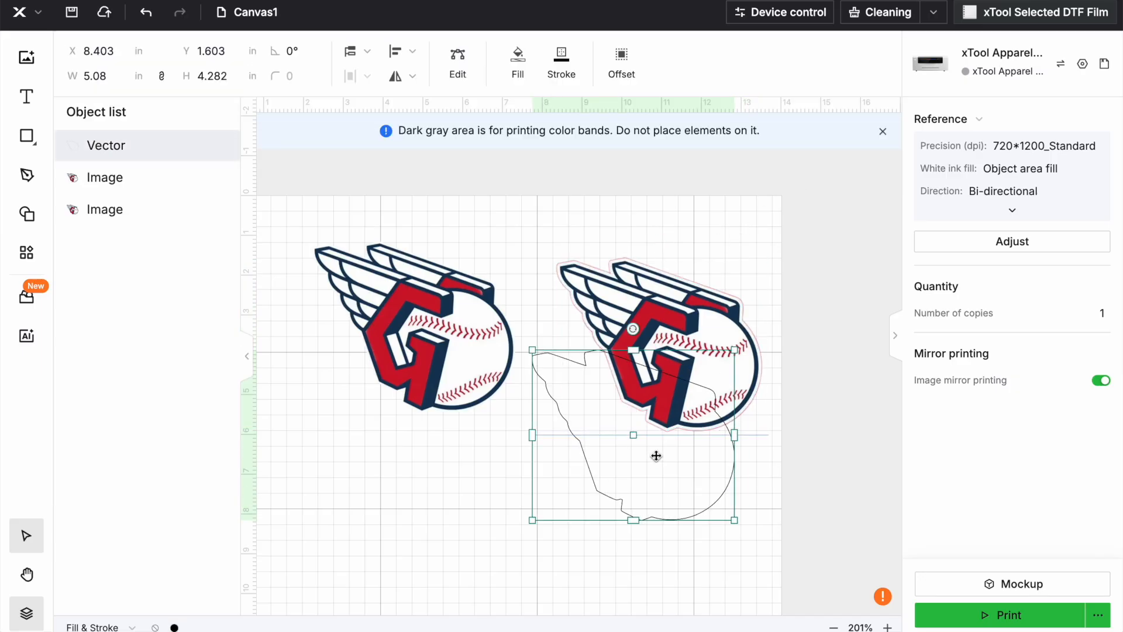
pyautogui.moveTo(731, 576); pyautogui.dragTo(661, 496)
pyautogui.press('Delete')
# Step: Arrange the logos side by side, the unmasked copy at about X 7.01, Y 0.77 in and the masked one at X 2.41, Y 0.96 in
pyautogui.moveTo(676, 382); pyautogui.dragTo(631, 347)
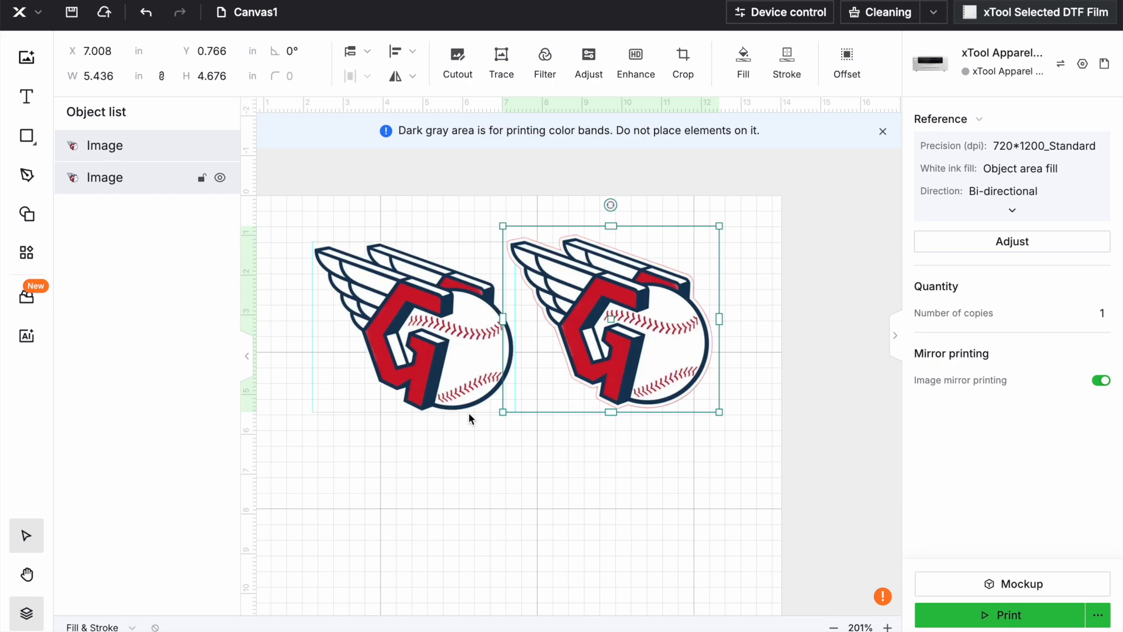
pyautogui.moveTo(455, 369); pyautogui.dragTo(461, 359)
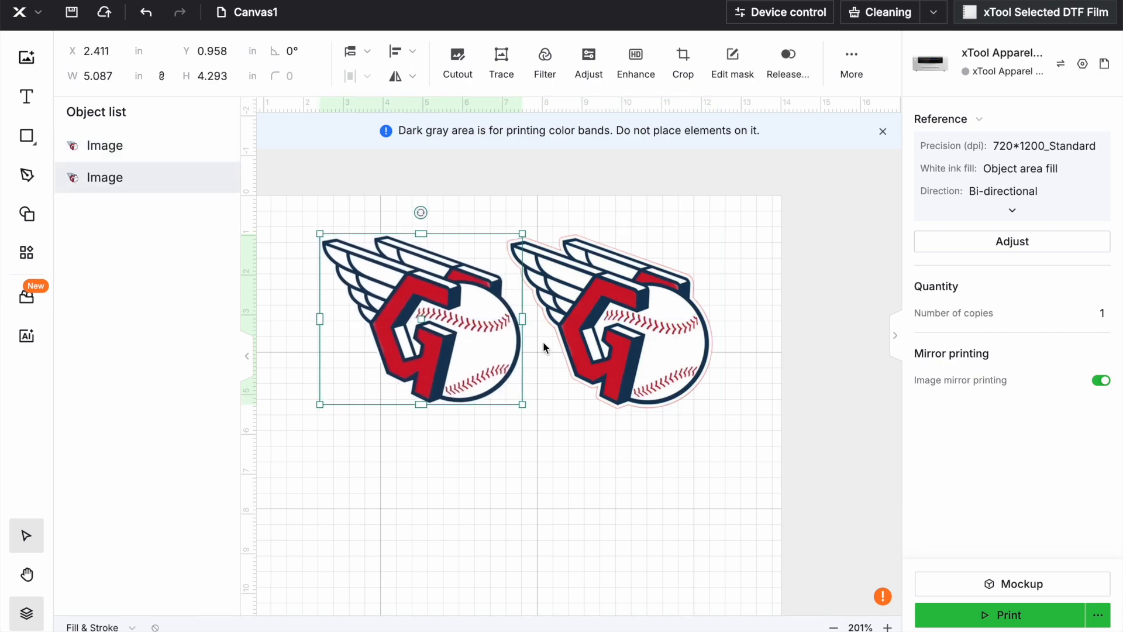
pyautogui.click(535, 220)
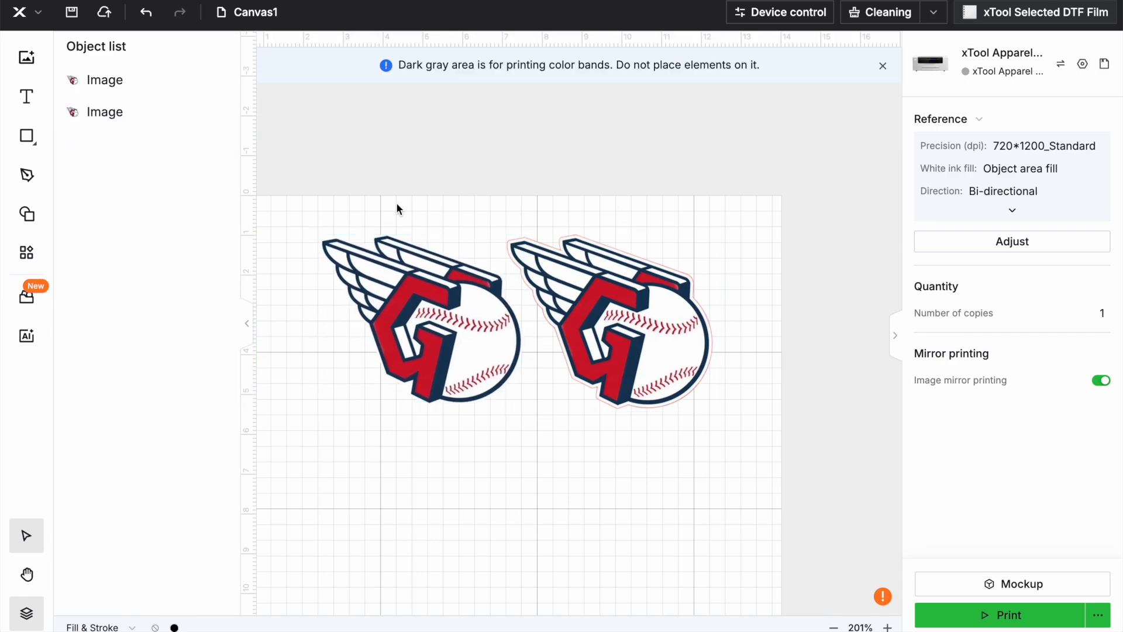
# Step: Compare the edges of the masked and unmasked logos up close in the print preview and return to the canvas
pyautogui.scroll(5, 392, 218)
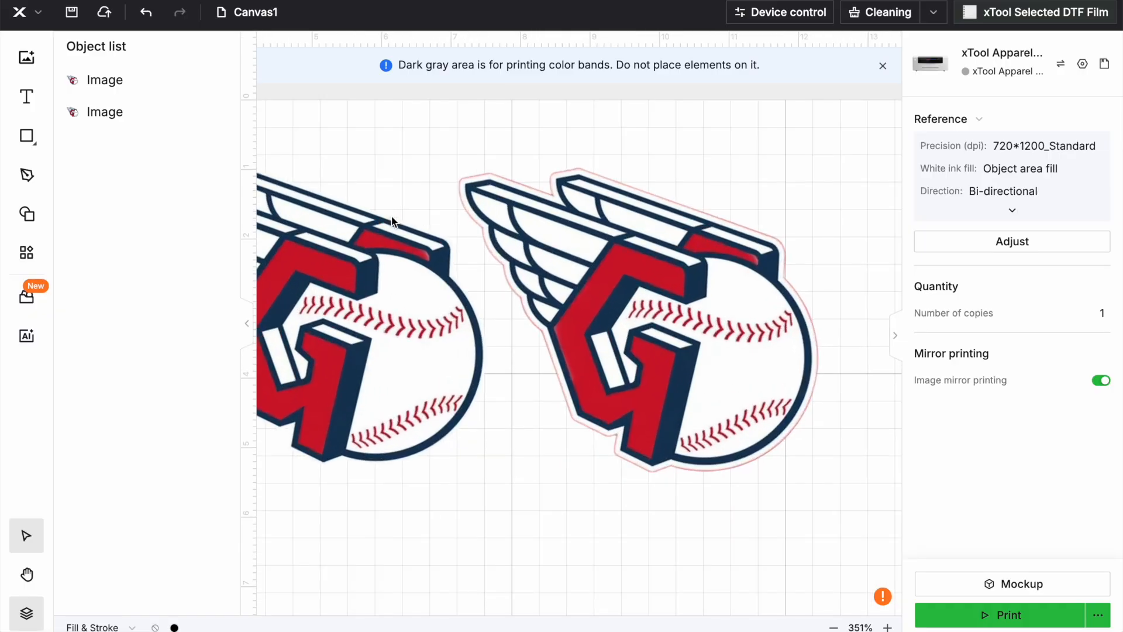
pyautogui.hscroll(-2, 392, 217)
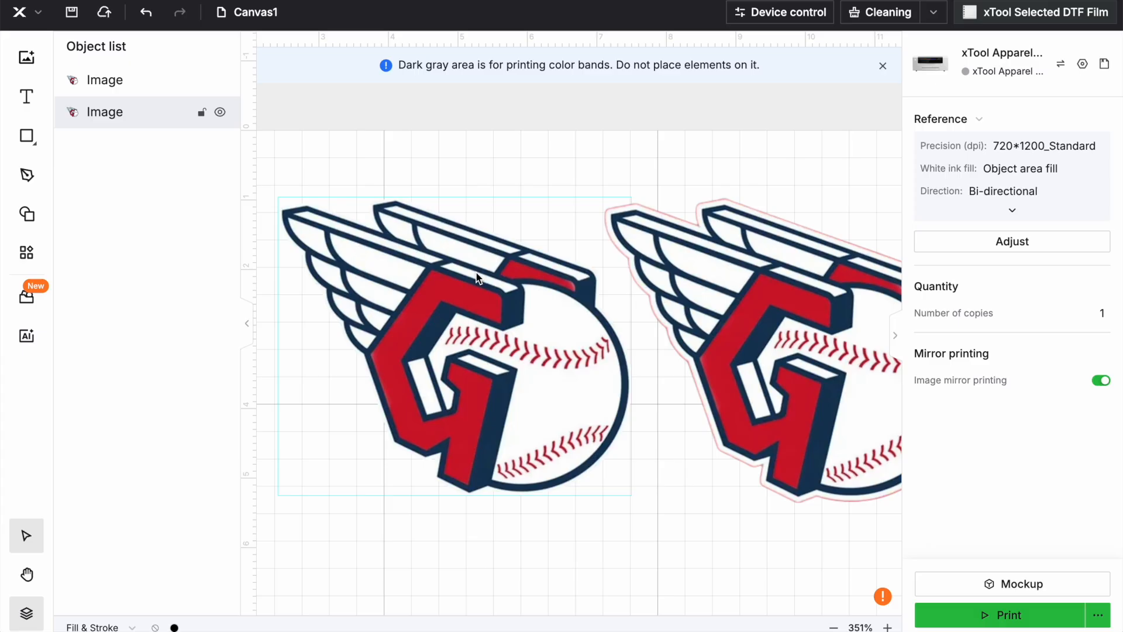
pyautogui.click(1000, 615)
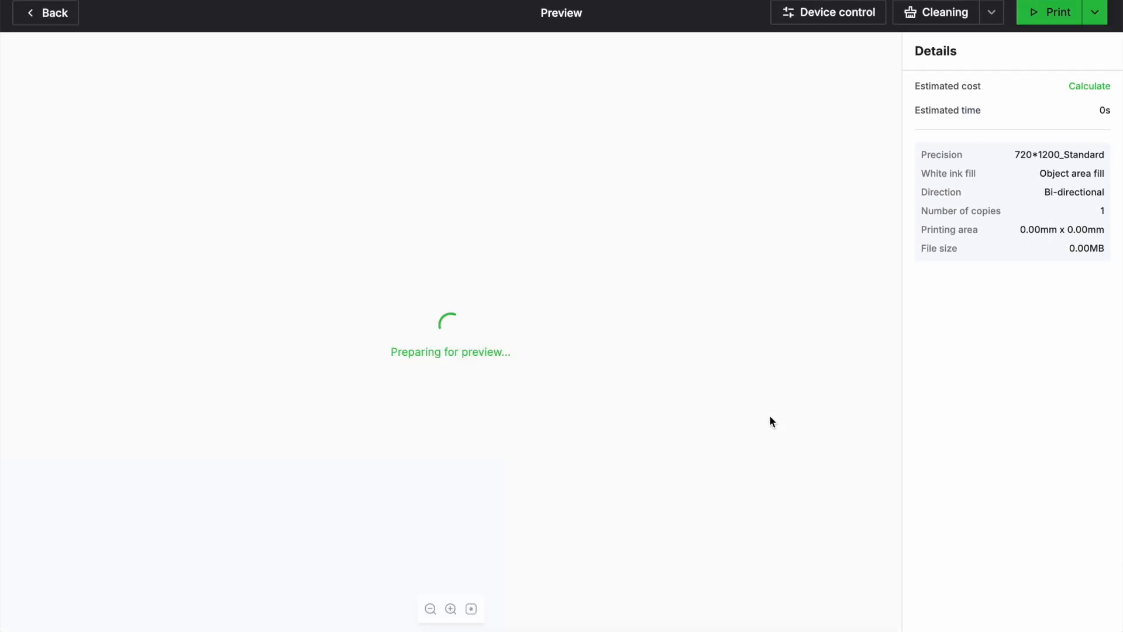
pyautogui.scroll(5, 494, 280)
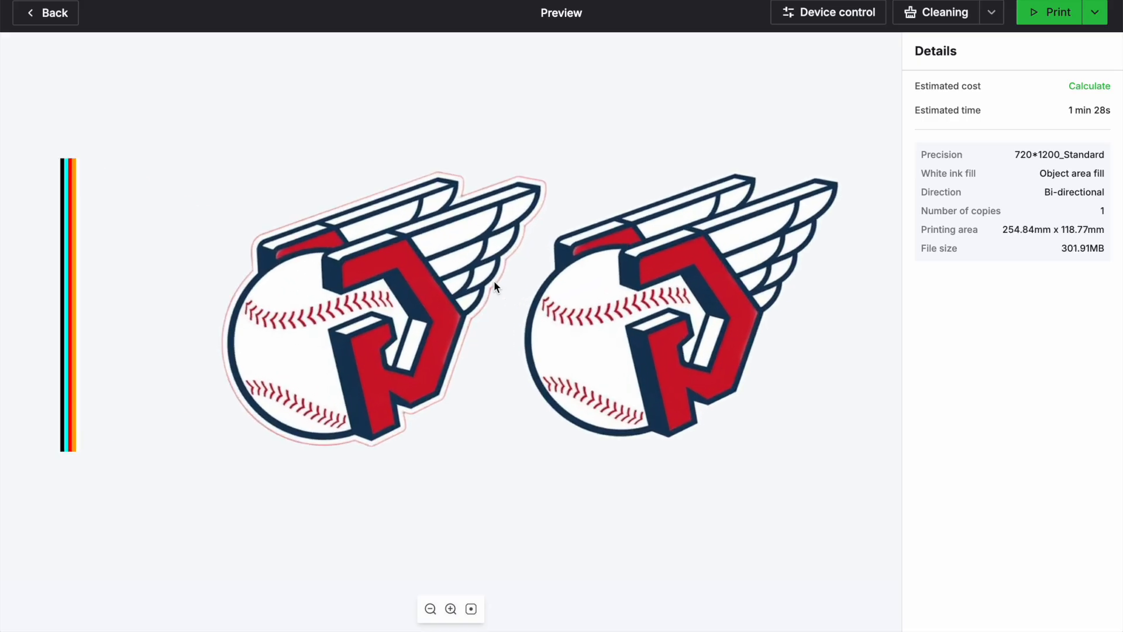
pyautogui.scroll(6, 494, 283)
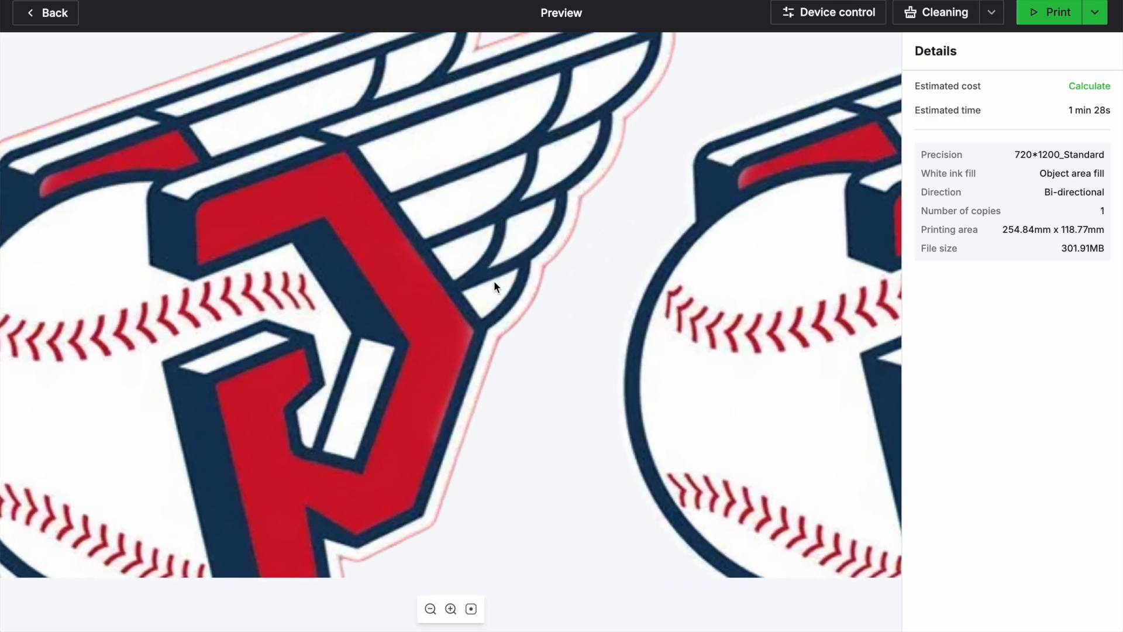
pyautogui.scroll(-3, 493, 282)
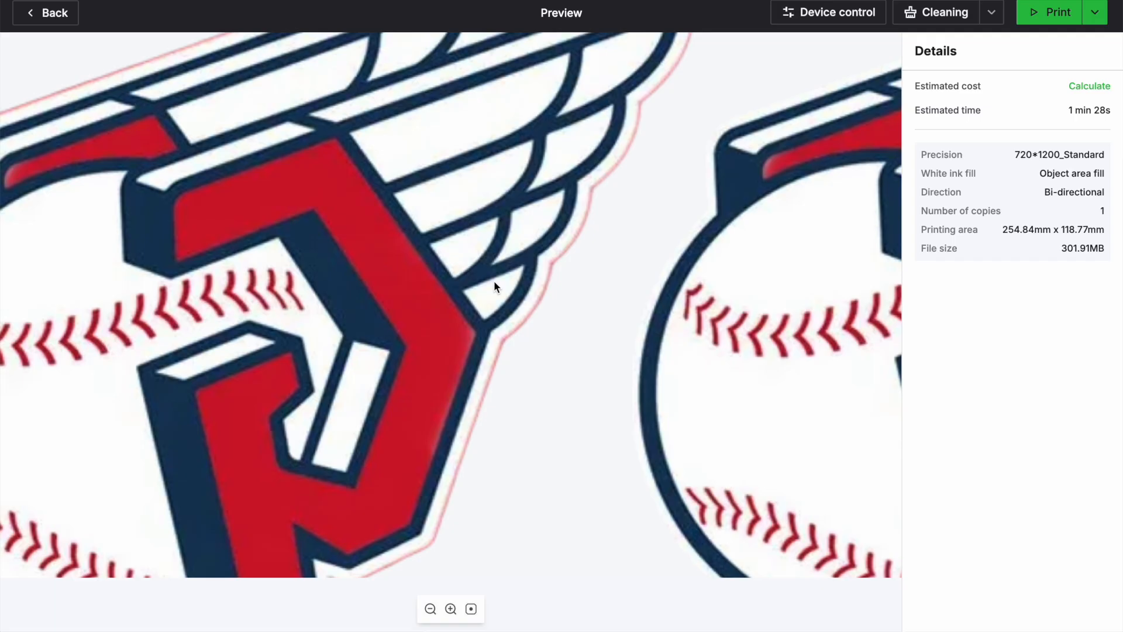
pyautogui.scroll(1, 494, 282)
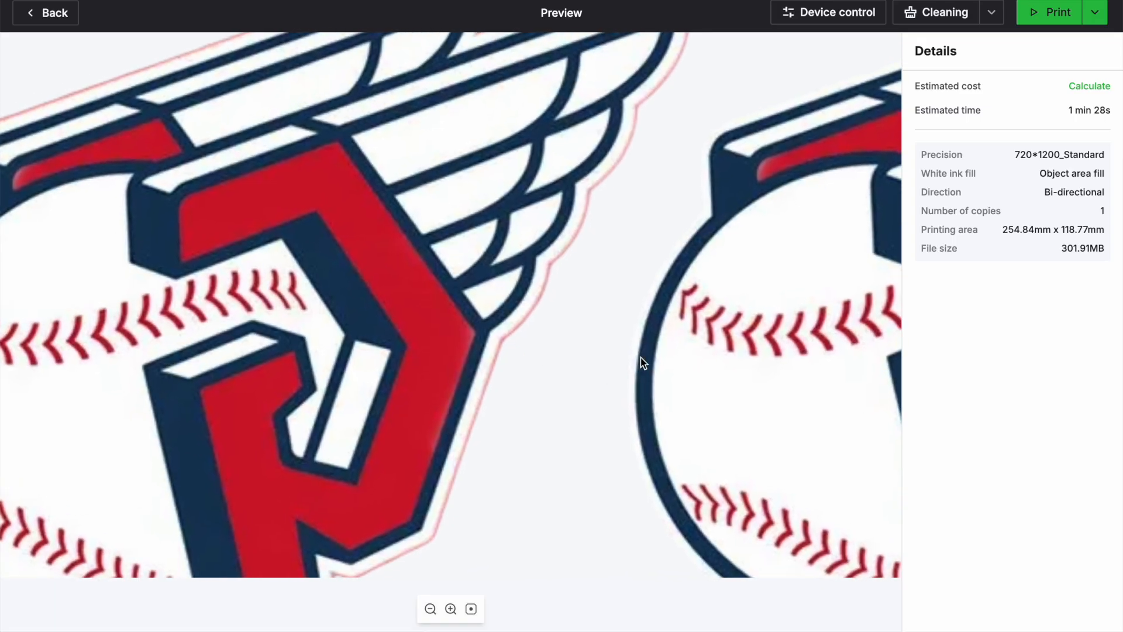
pyautogui.scroll(1, 641, 363)
pyautogui.scroll(-1, 656, 346)
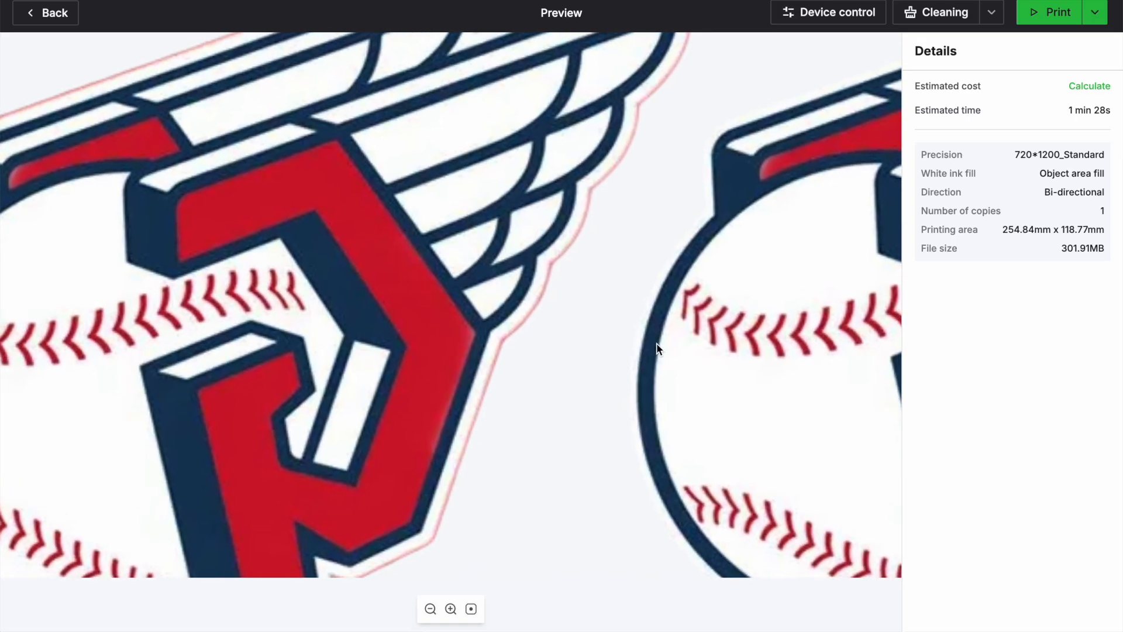
pyautogui.scroll(-2, 756, 312)
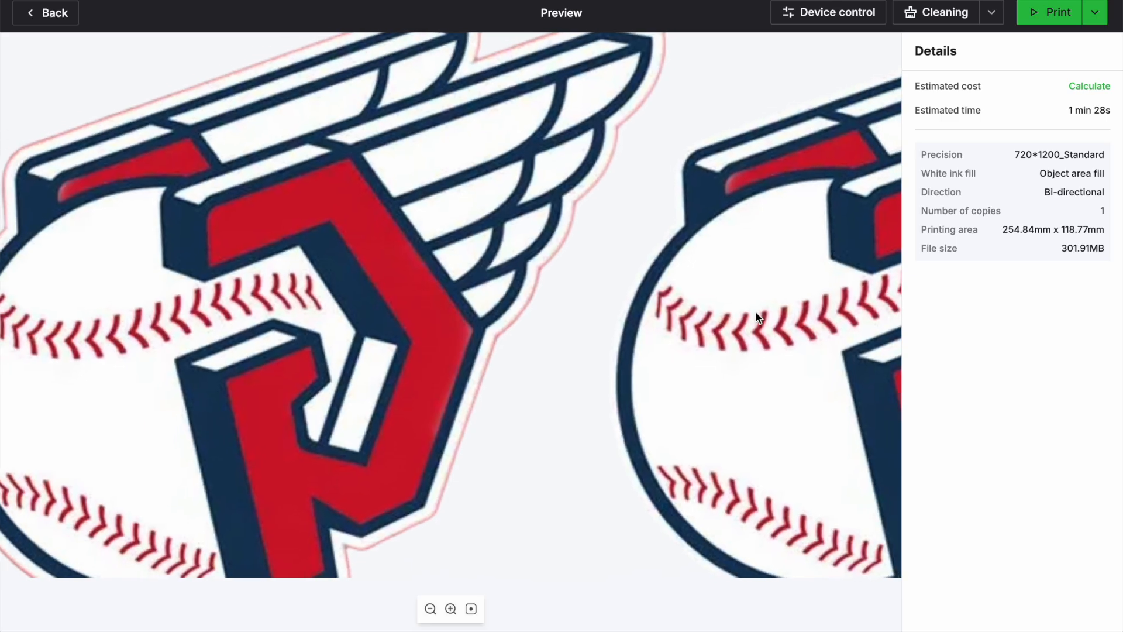
pyautogui.scroll(-2, 733, 334)
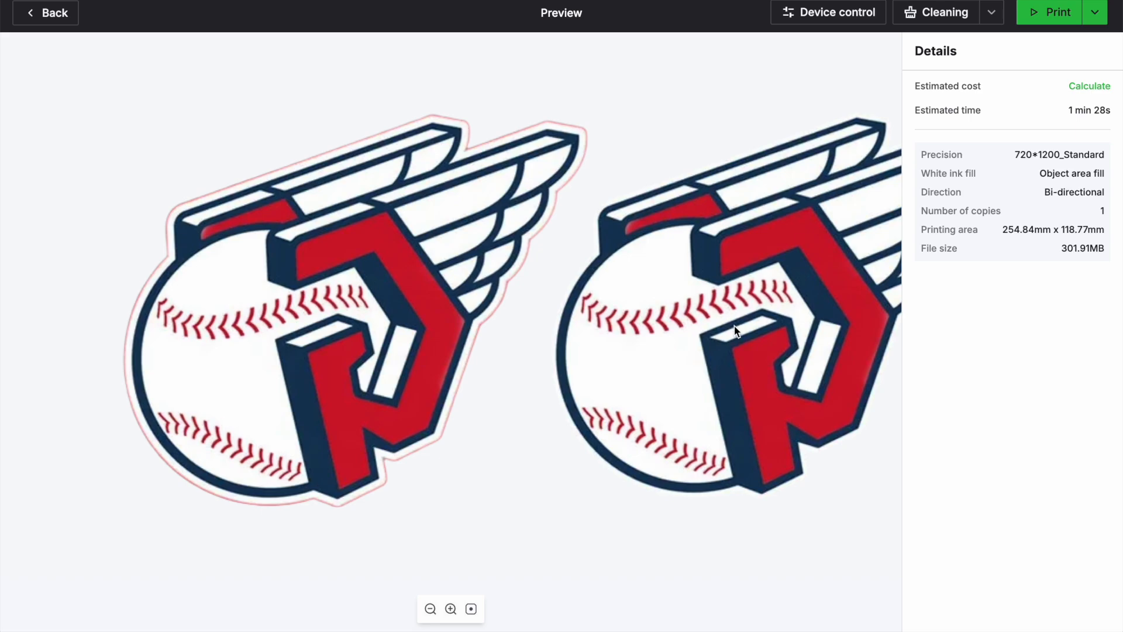
pyautogui.click(43, 13)
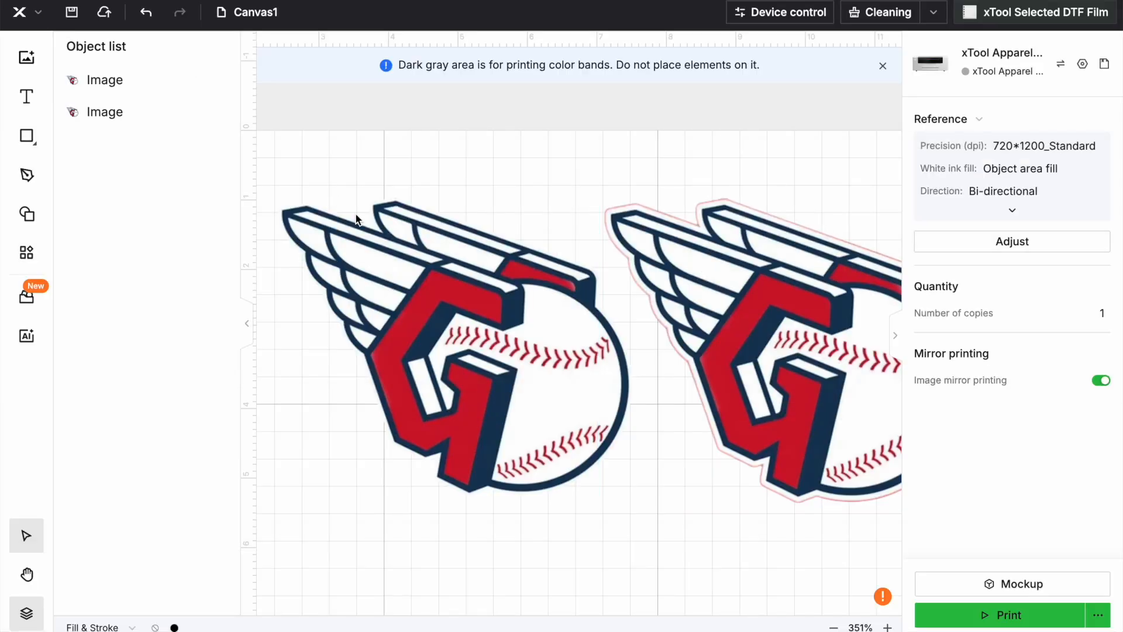